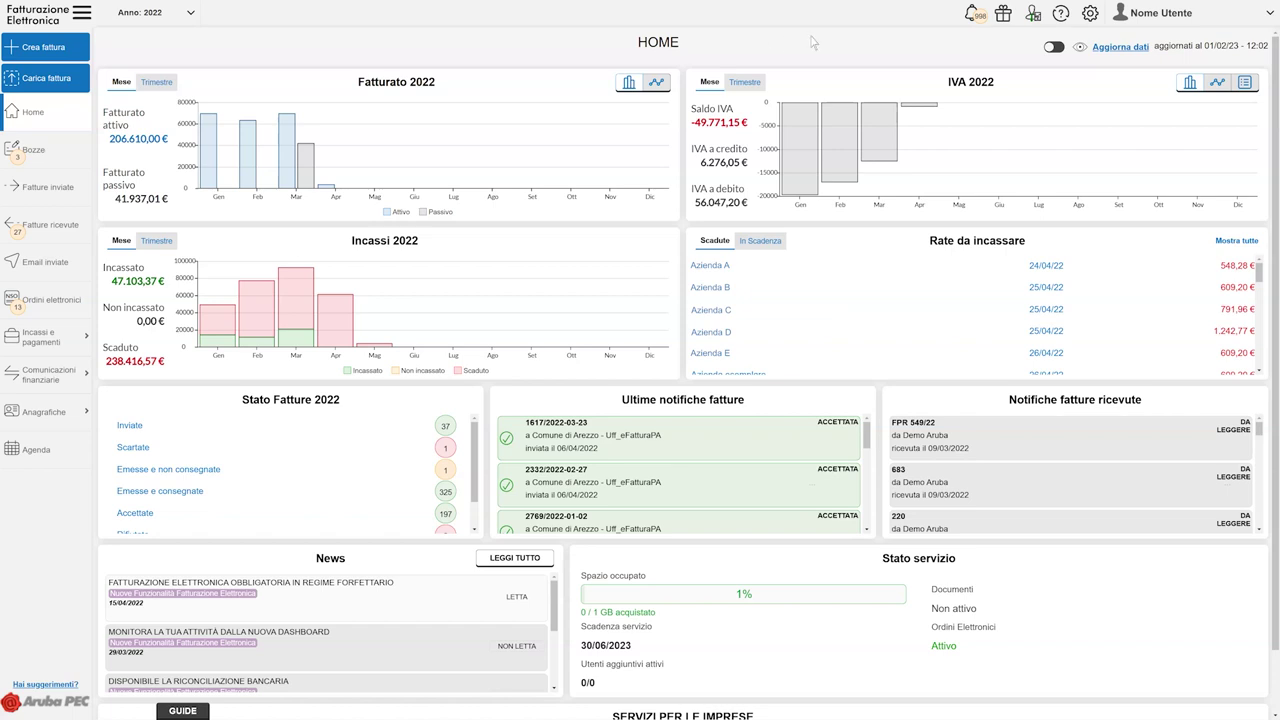
- Activate automatic payment reminders (Solleciti di pagamento automatici) in the general settings
left_click(1093, 17)
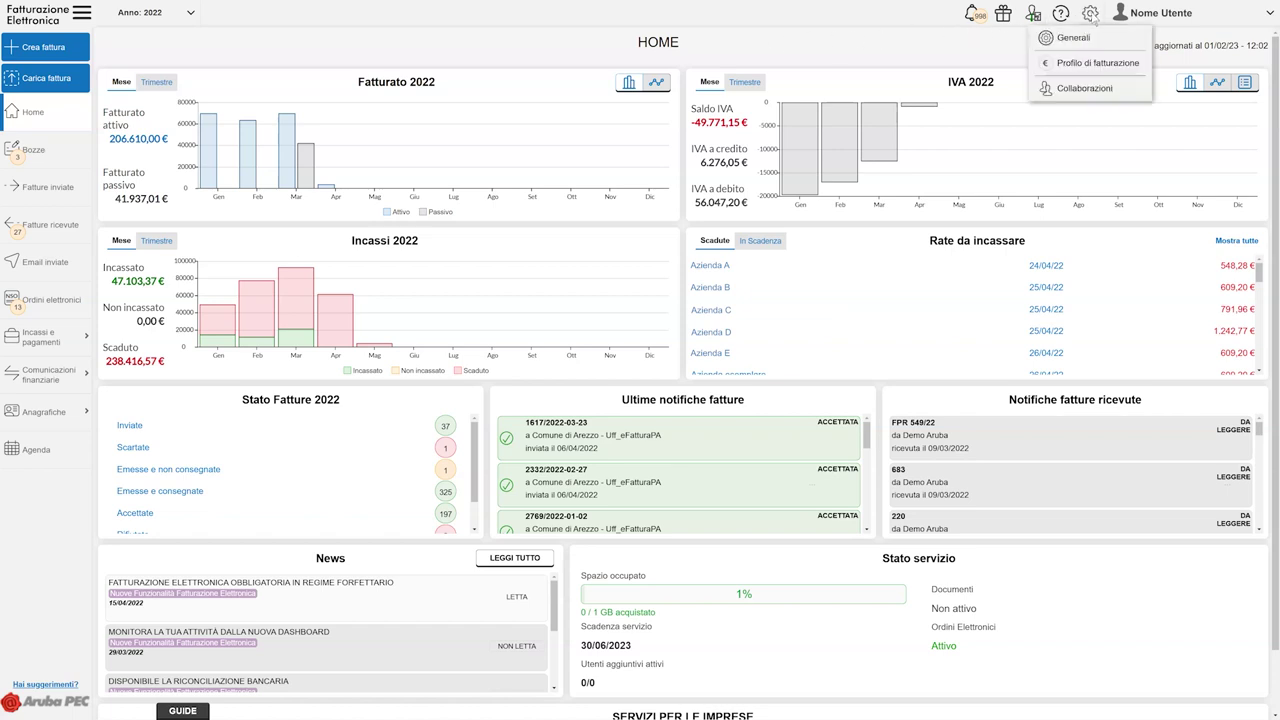
left_click(1068, 40)
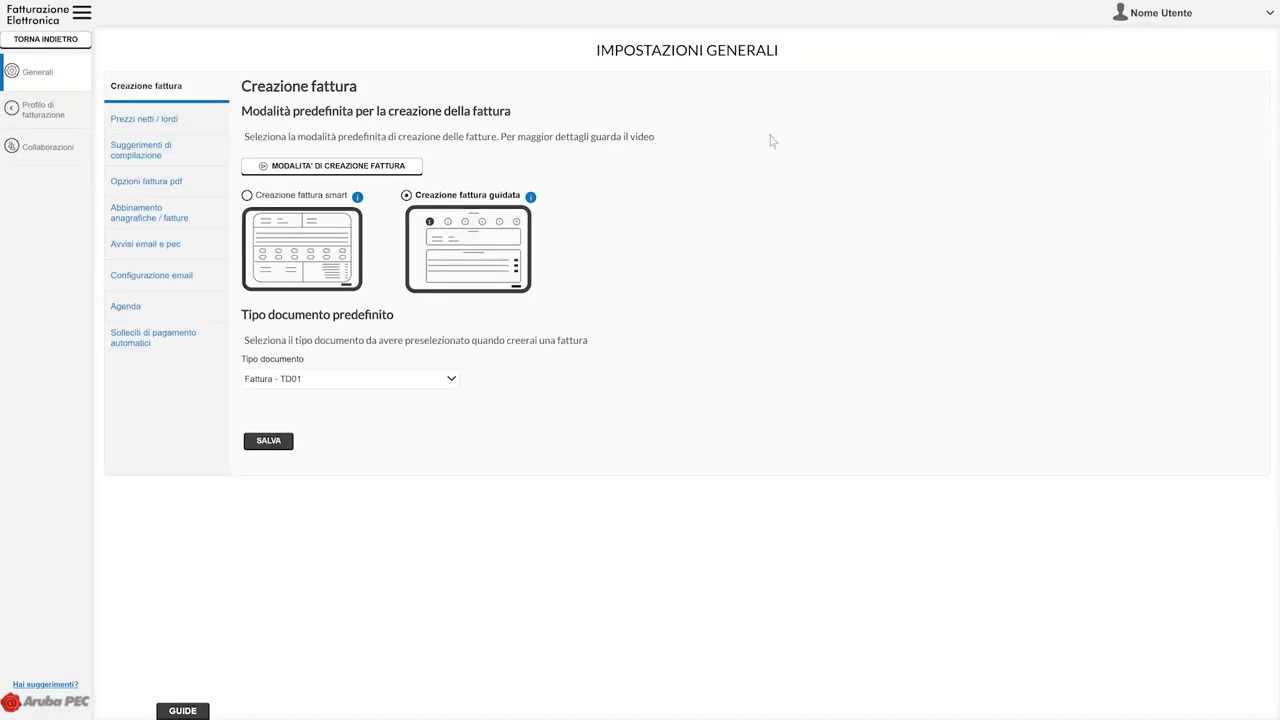
left_click(152, 341)
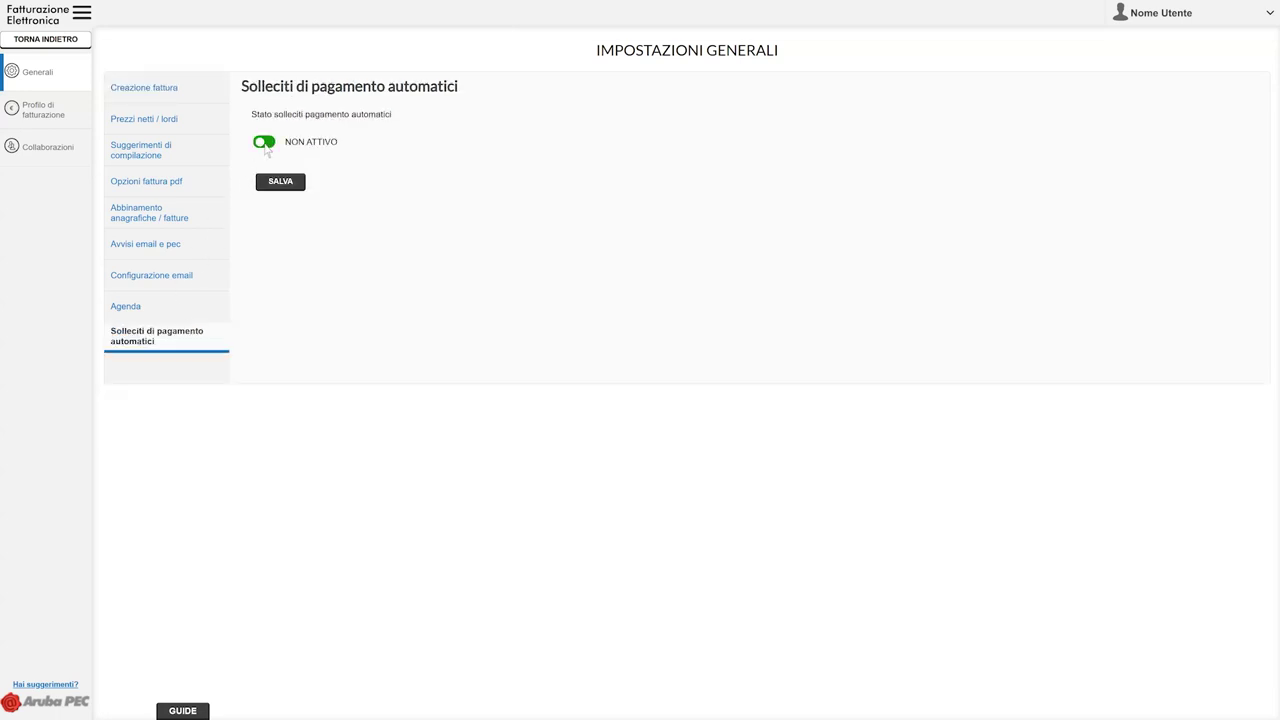
left_click(264, 143)
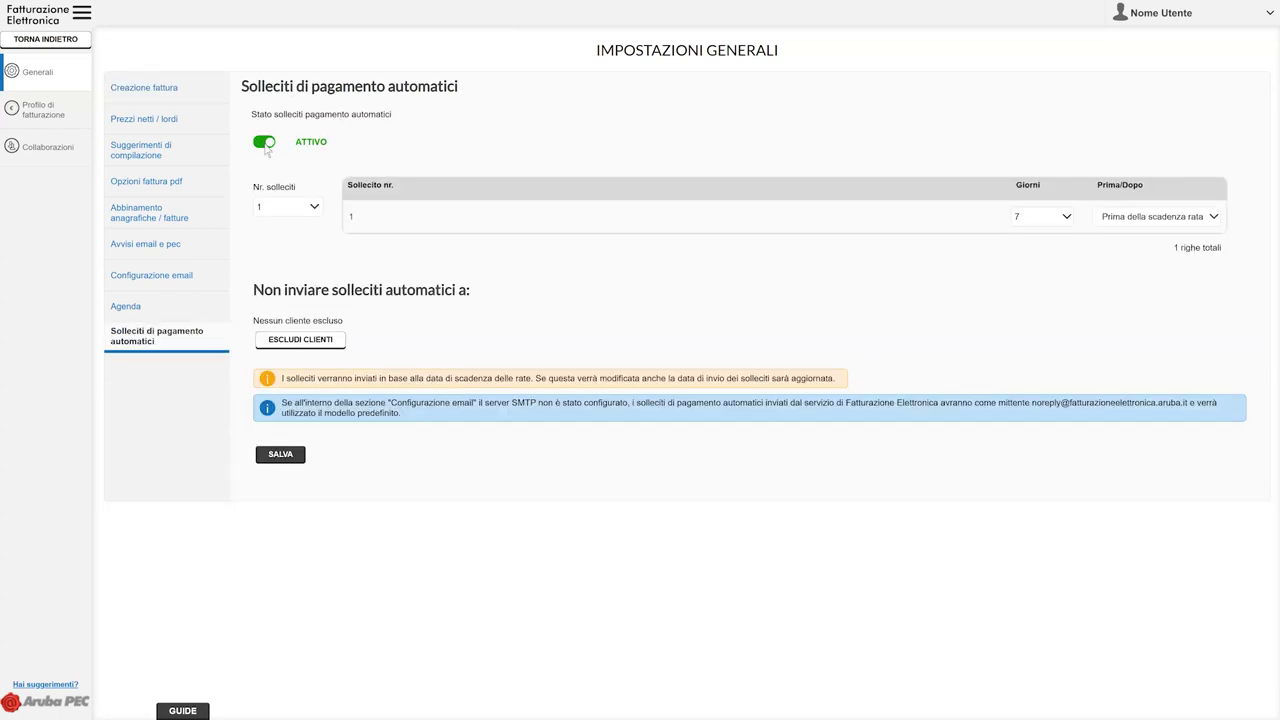
- Examine the available options for the number of reminders, the days, and sending before or after the instalment due date
left_click(314, 208)
left_click(316, 211)
left_click(1213, 218)
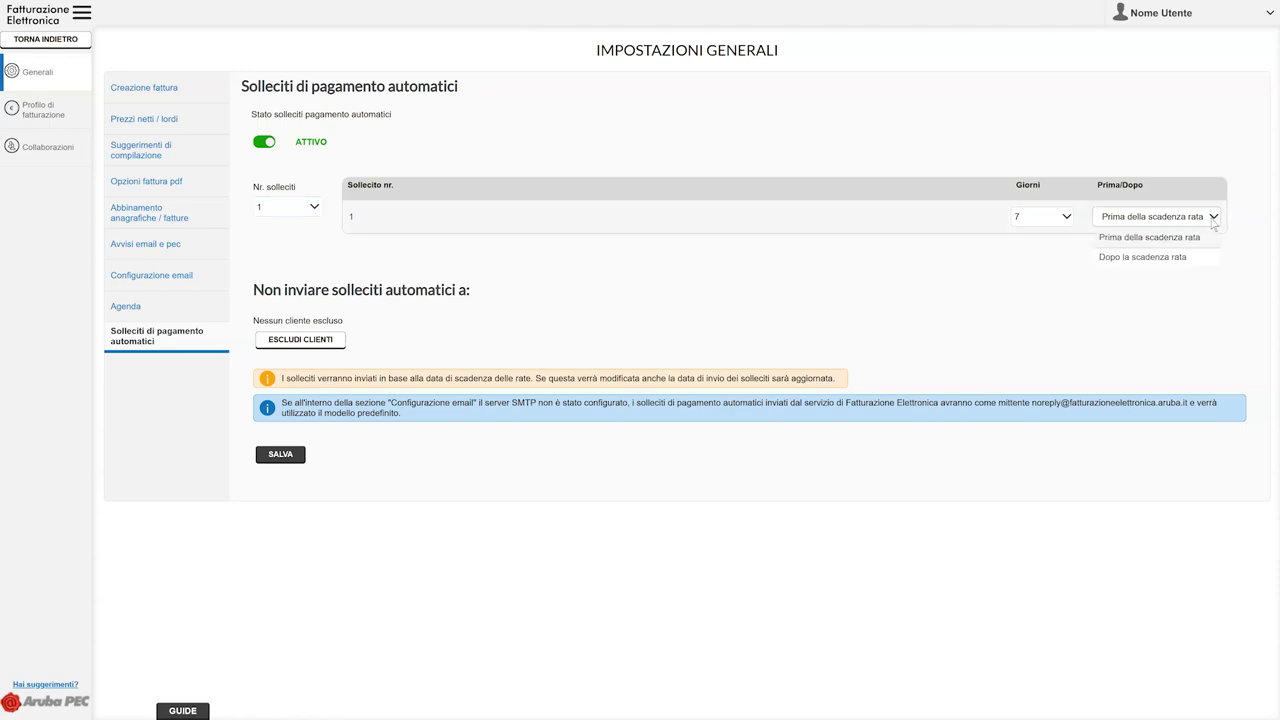
left_click(1213, 219)
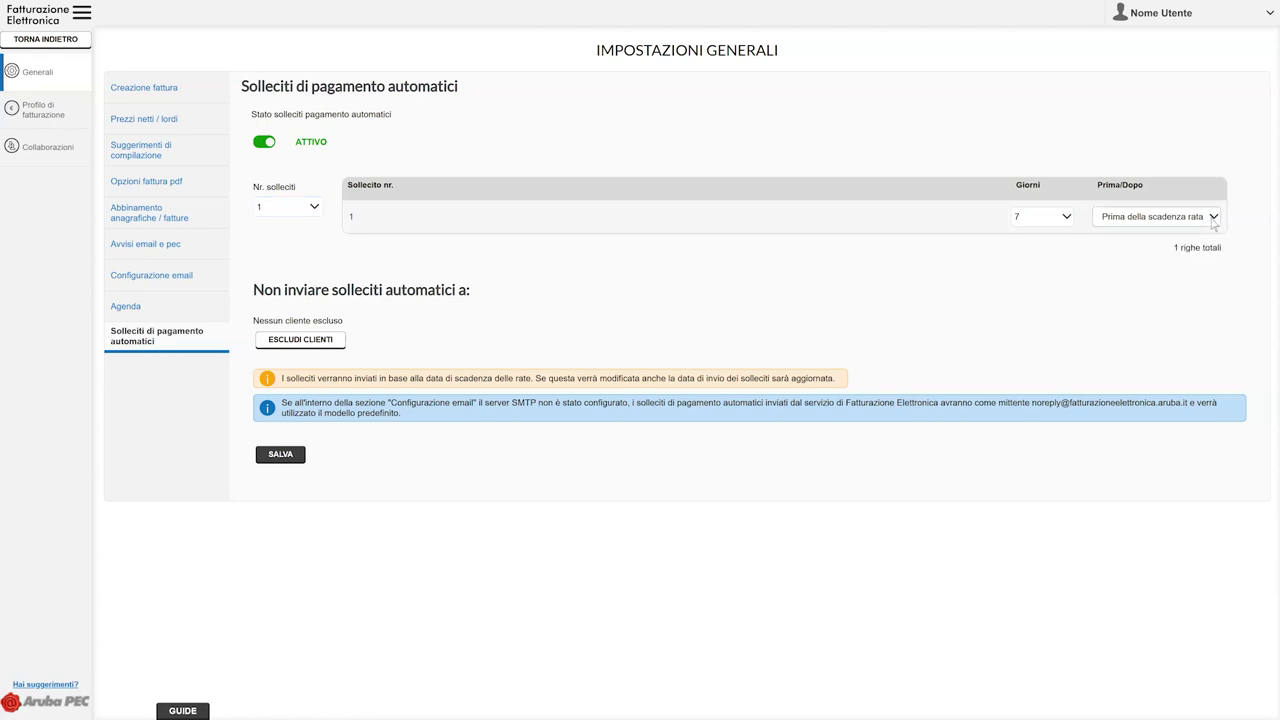
left_click(1068, 218)
left_click(1068, 218)
- Exclude Cliente 1, Cliente 2 and Cliente 3 from automatic reminders, and remove Cliente 3 from the exclusion list
left_click(299, 341)
left_click(881, 342)
left_click(883, 377)
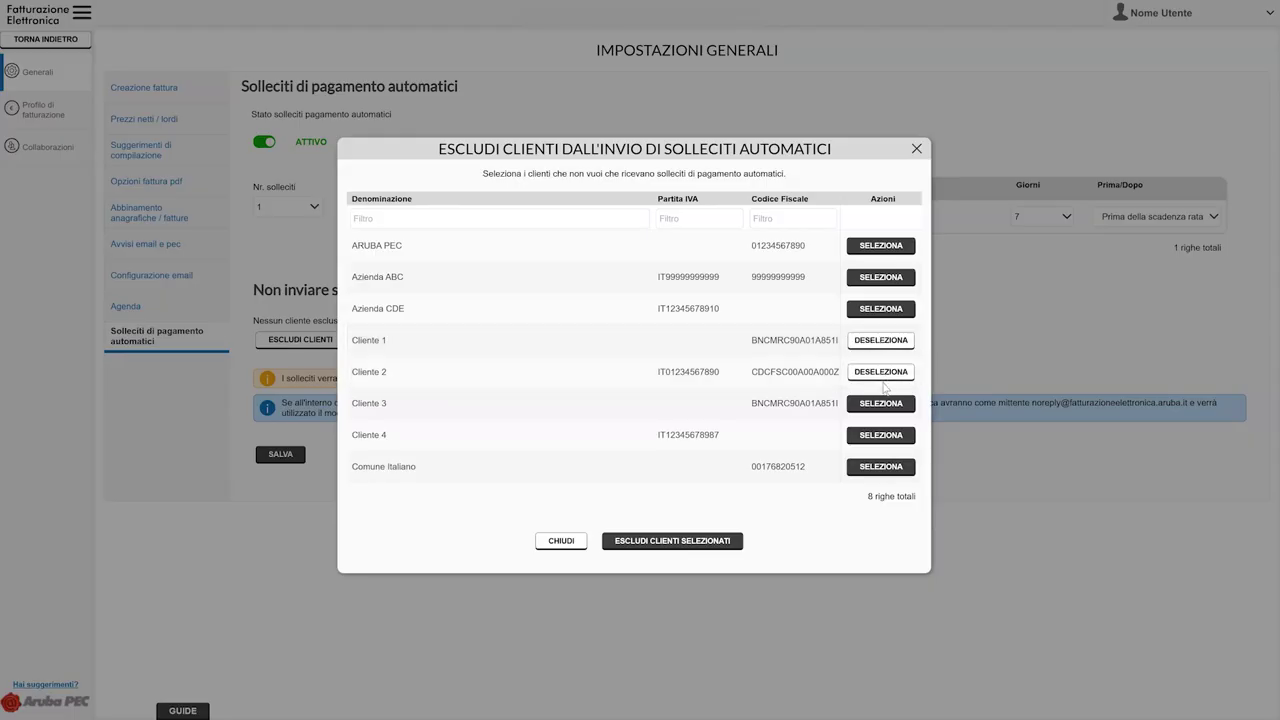
left_click(882, 405)
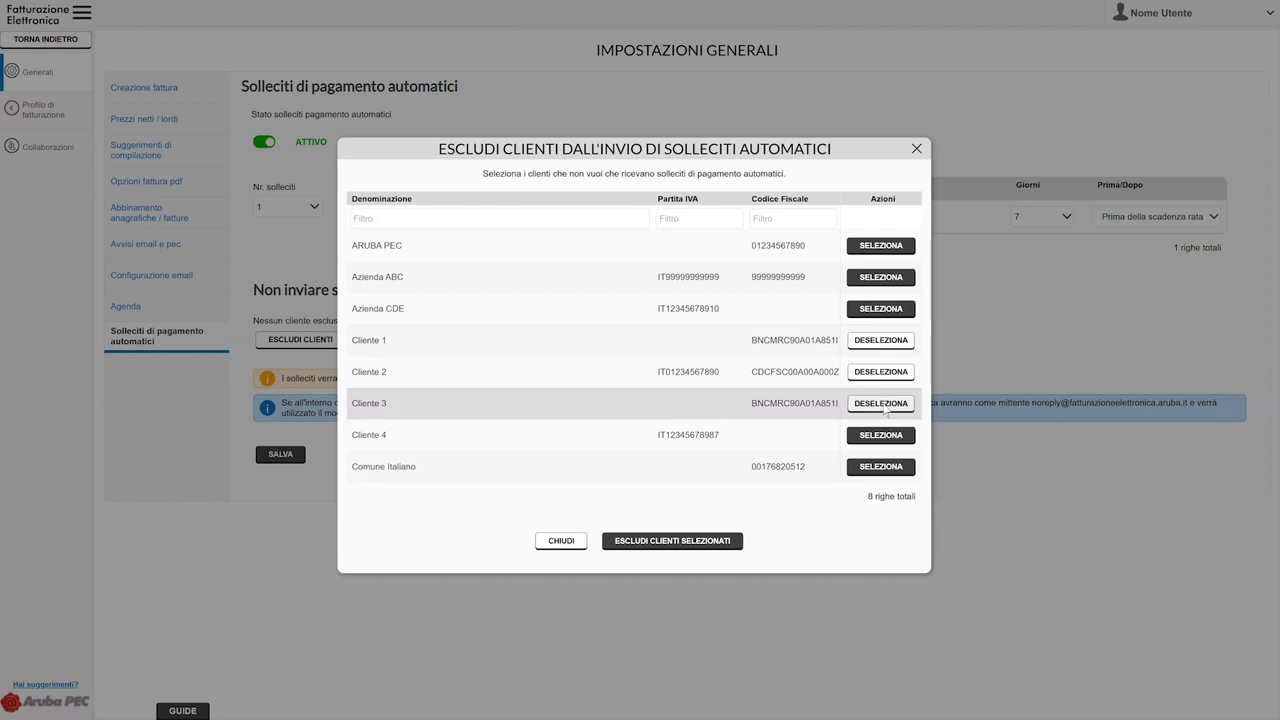
left_click(673, 541)
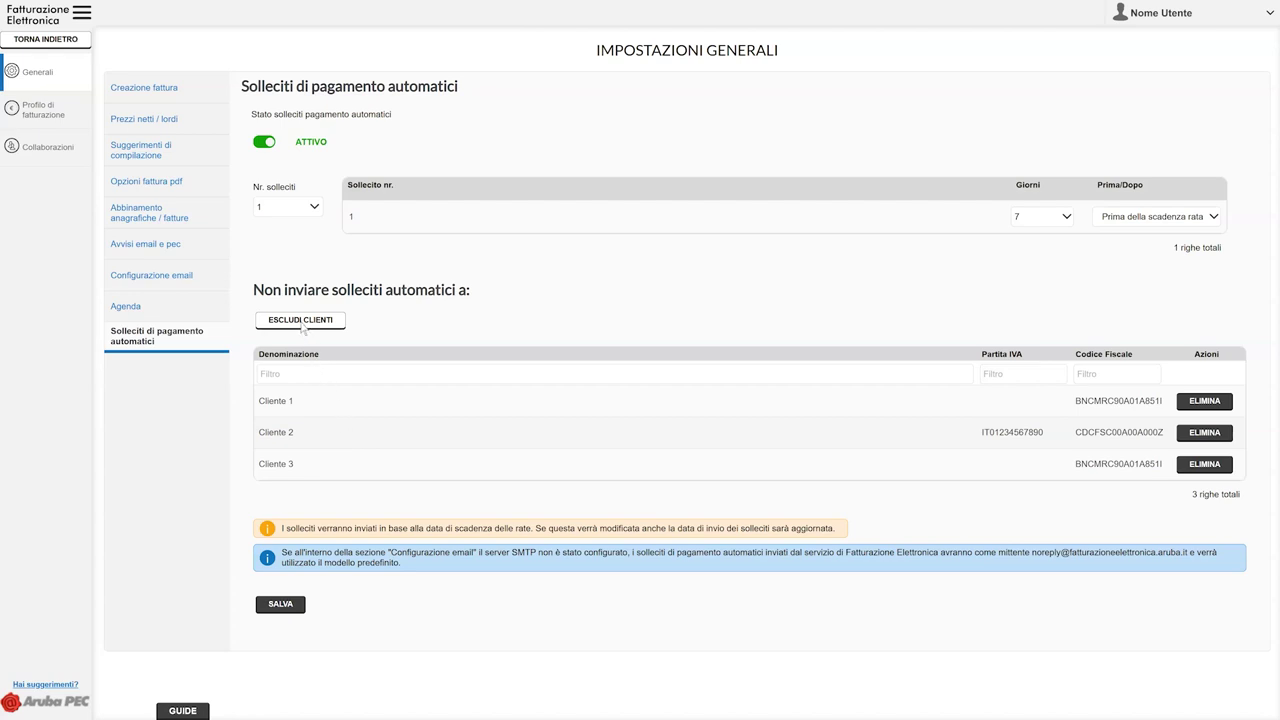
left_click(1204, 465)
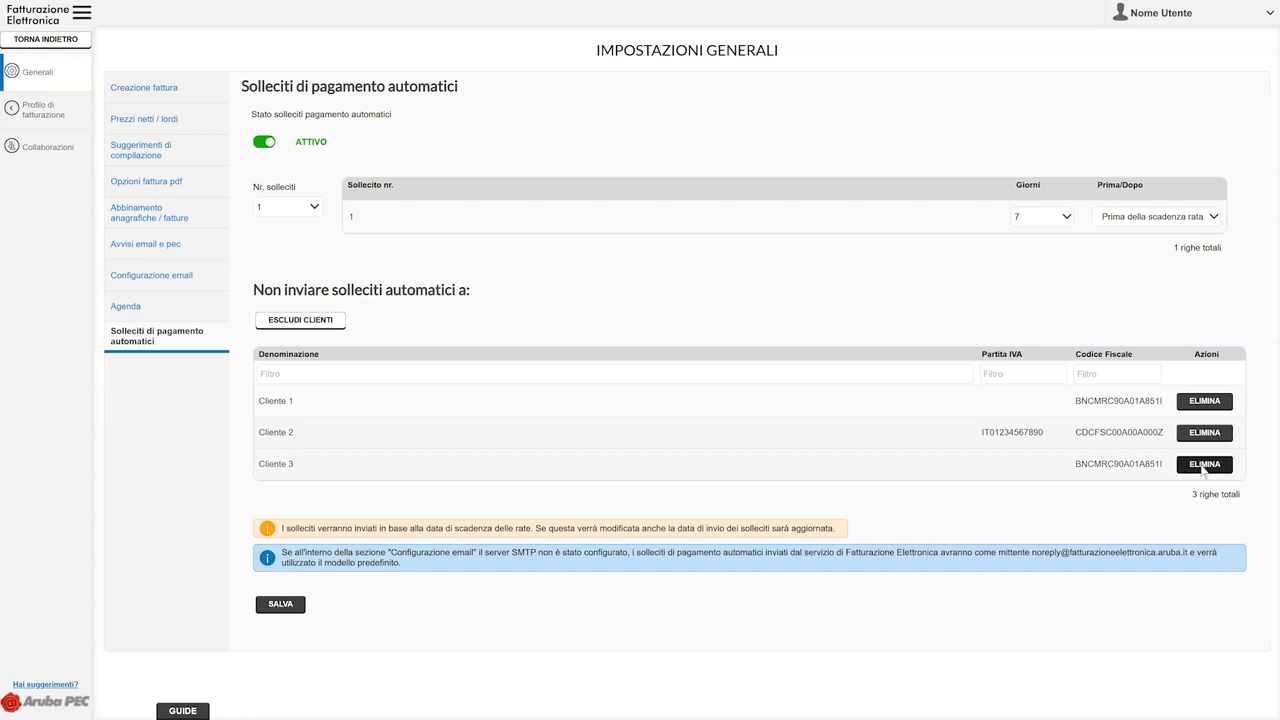
- Enable "Non inviare solleciti di pagamento automatici" in Cliente 1's customer record and save the record
left_click(53, 46)
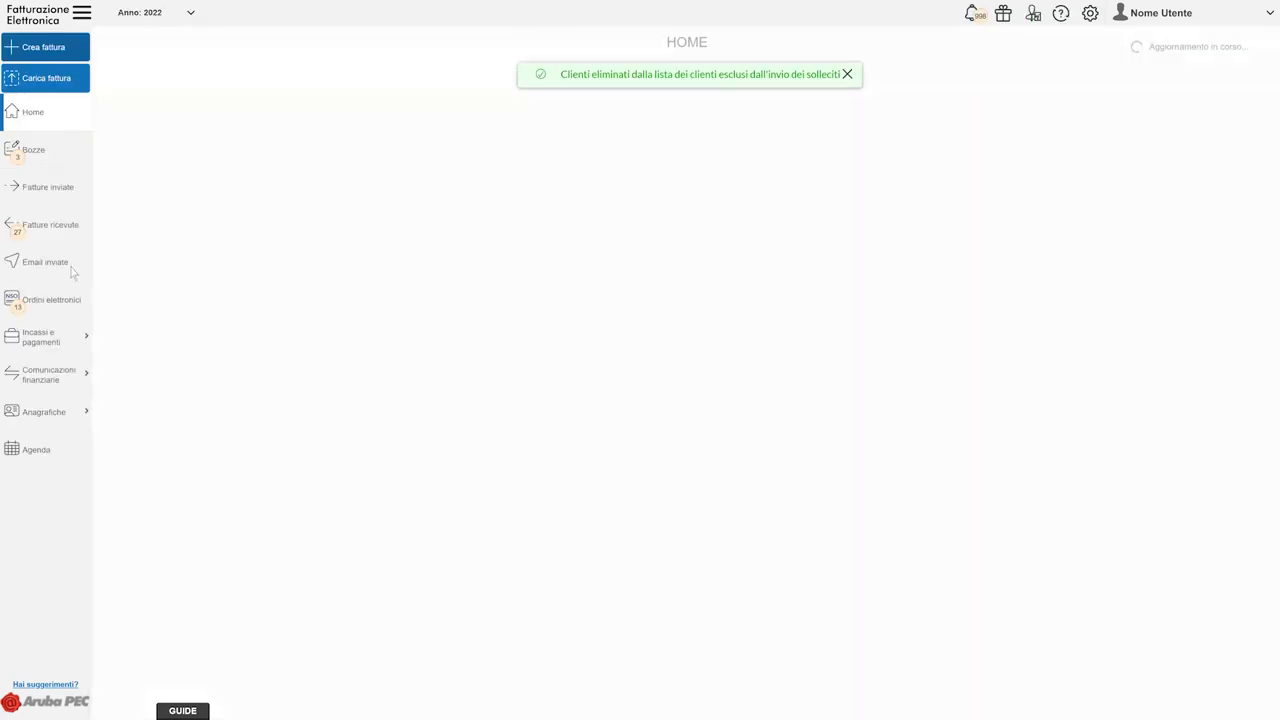
left_click(44, 410)
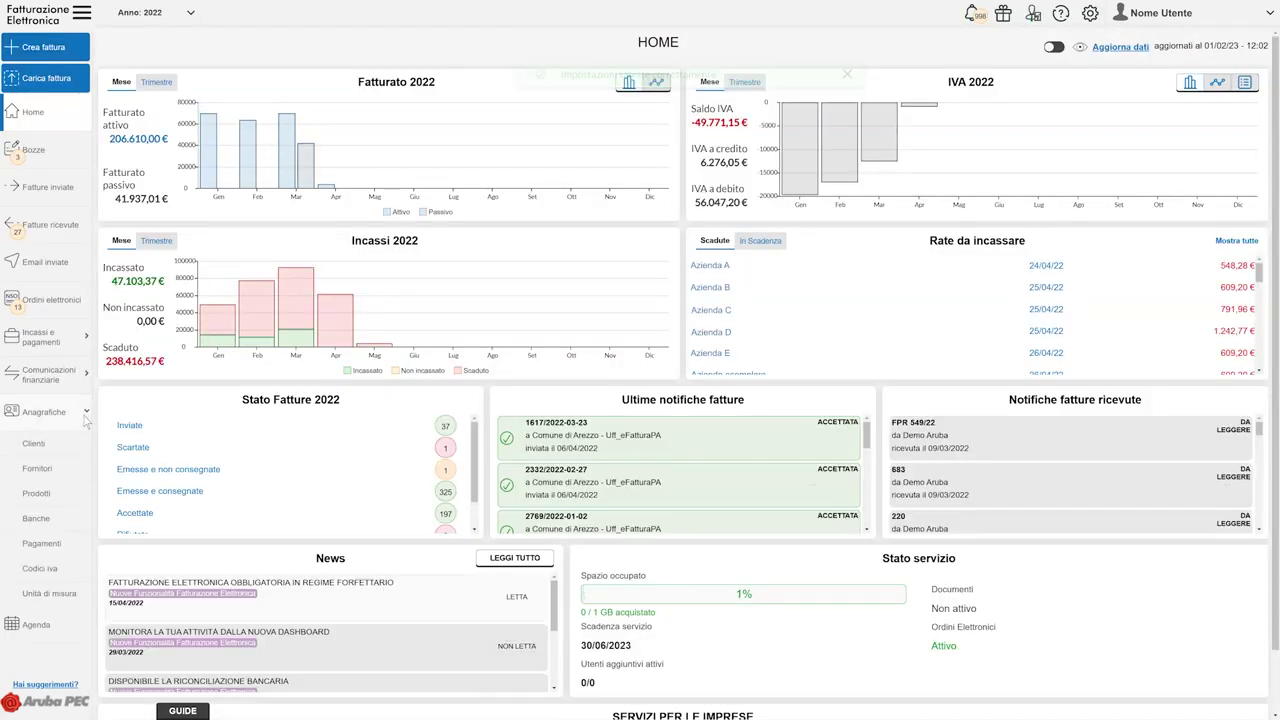
left_click(35, 444)
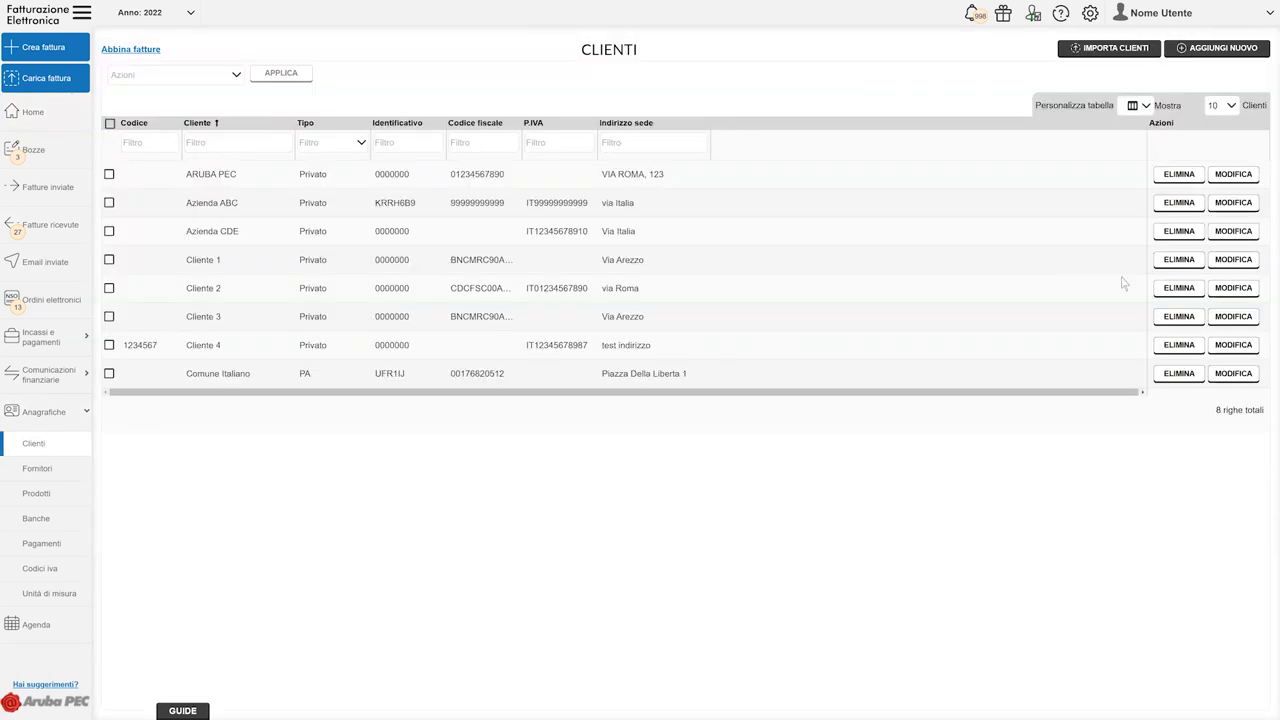
left_click(1232, 260)
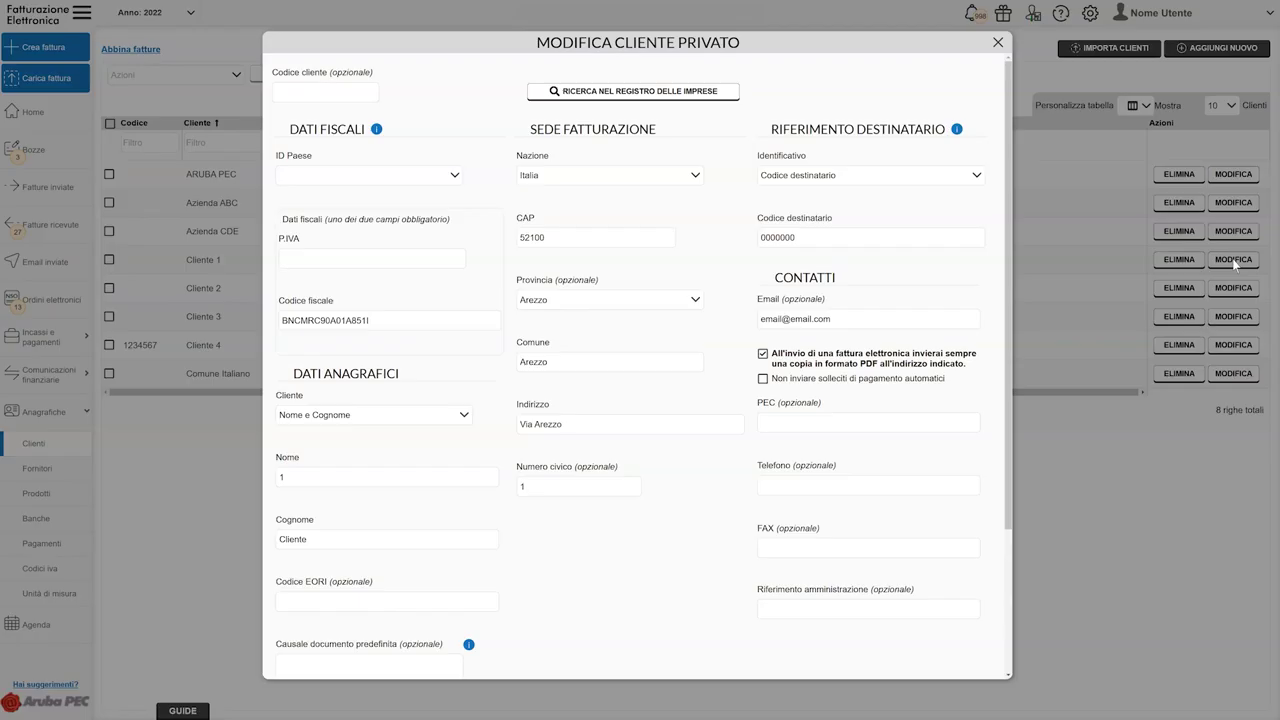
left_click(763, 379)
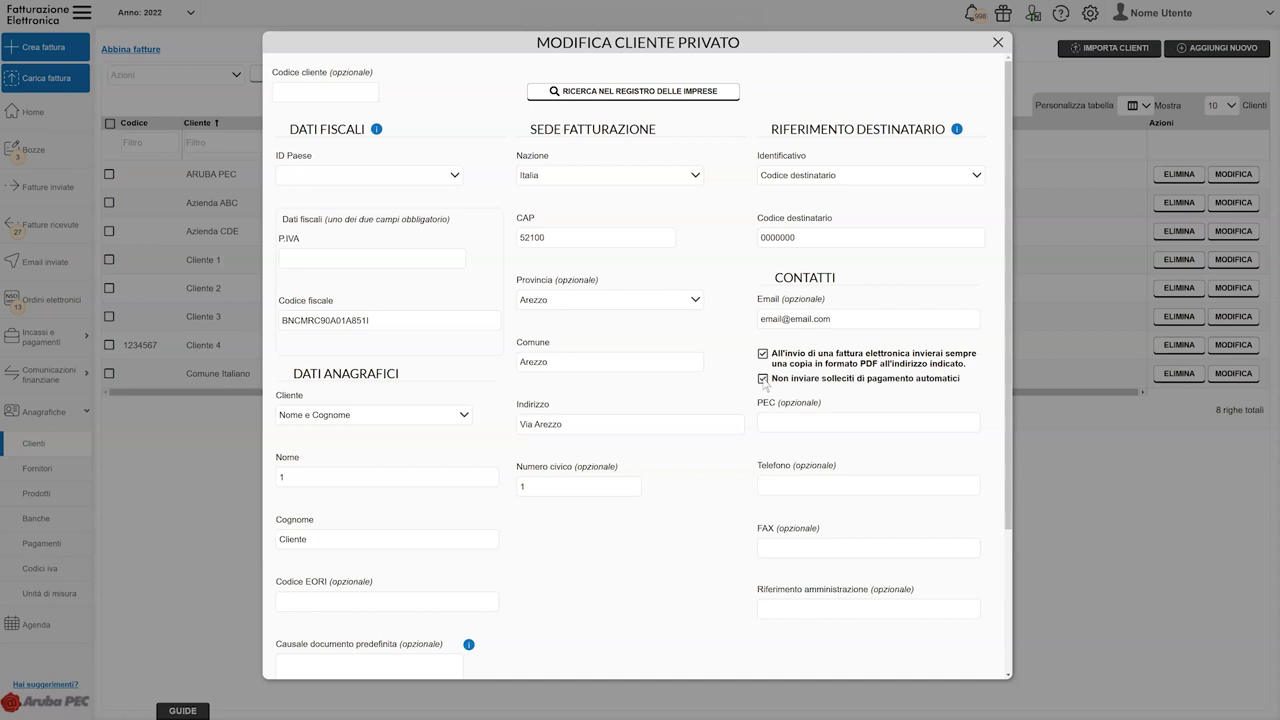
scroll(697, 580, "down", 3)
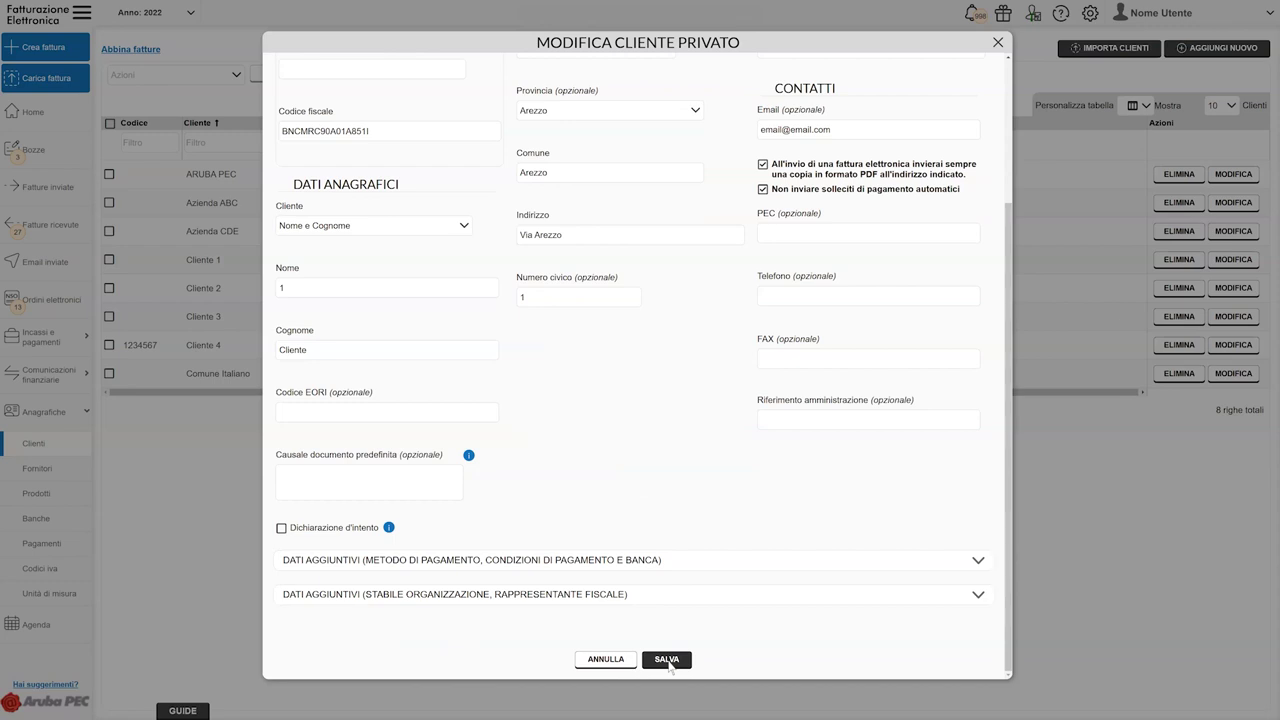
left_click(669, 664)
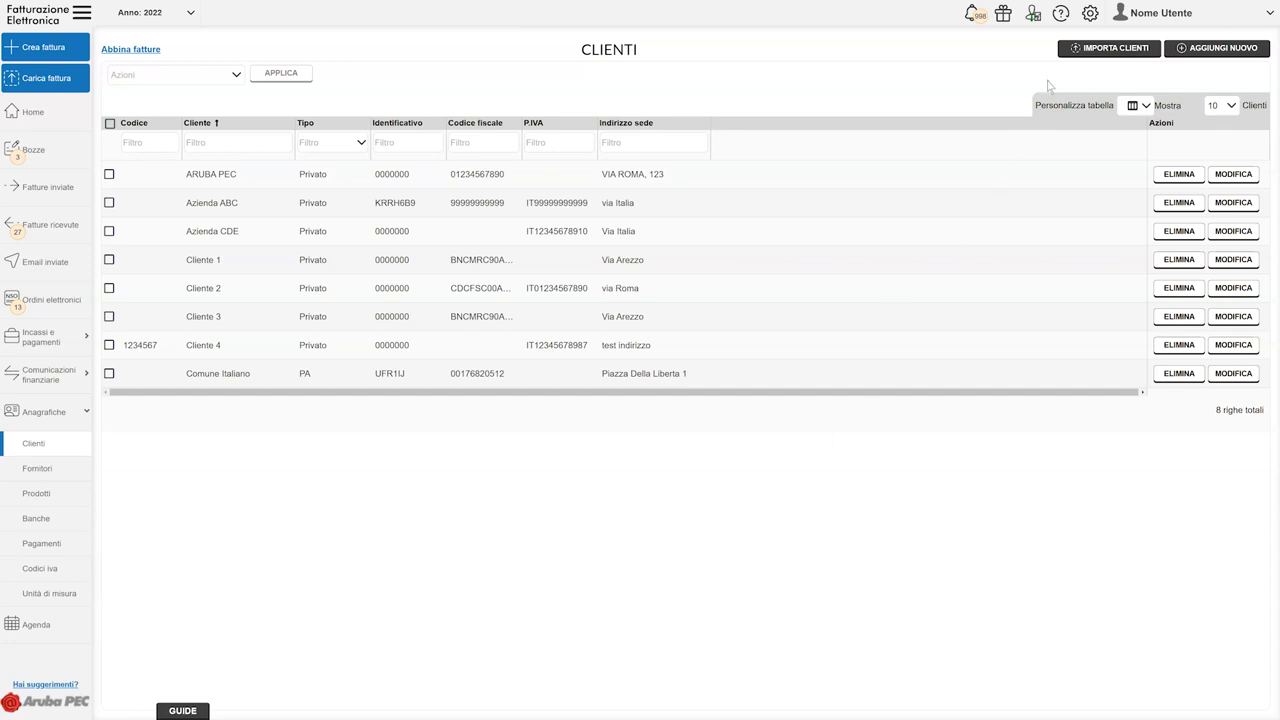
- Preview the Sollecito pagamento template in the email configuration settings and save it as a custom model
left_click(1090, 14)
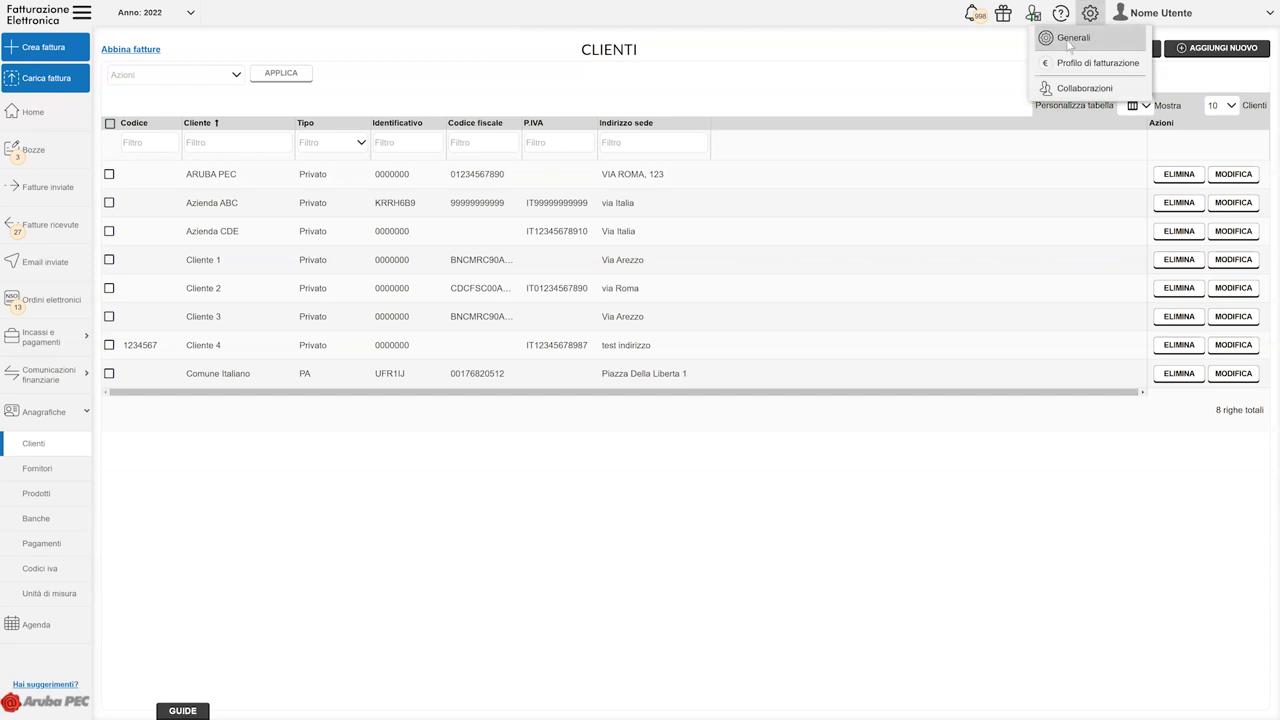
left_click(1070, 40)
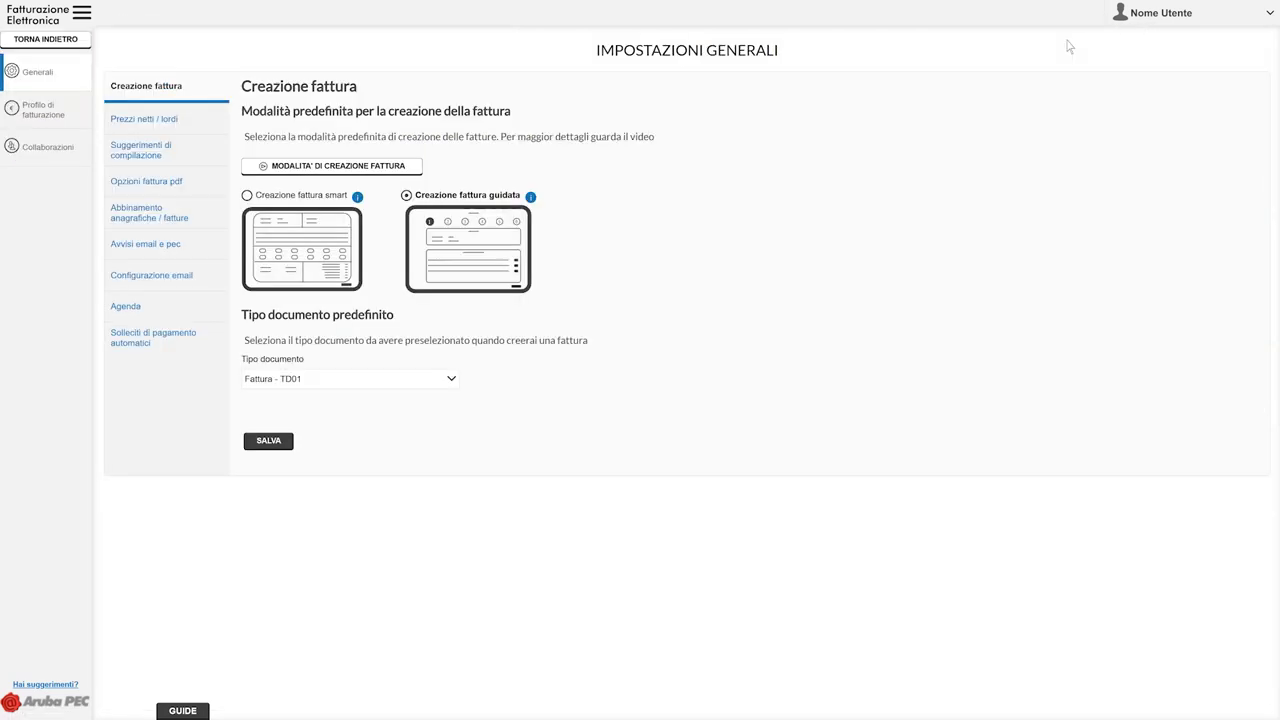
left_click(156, 283)
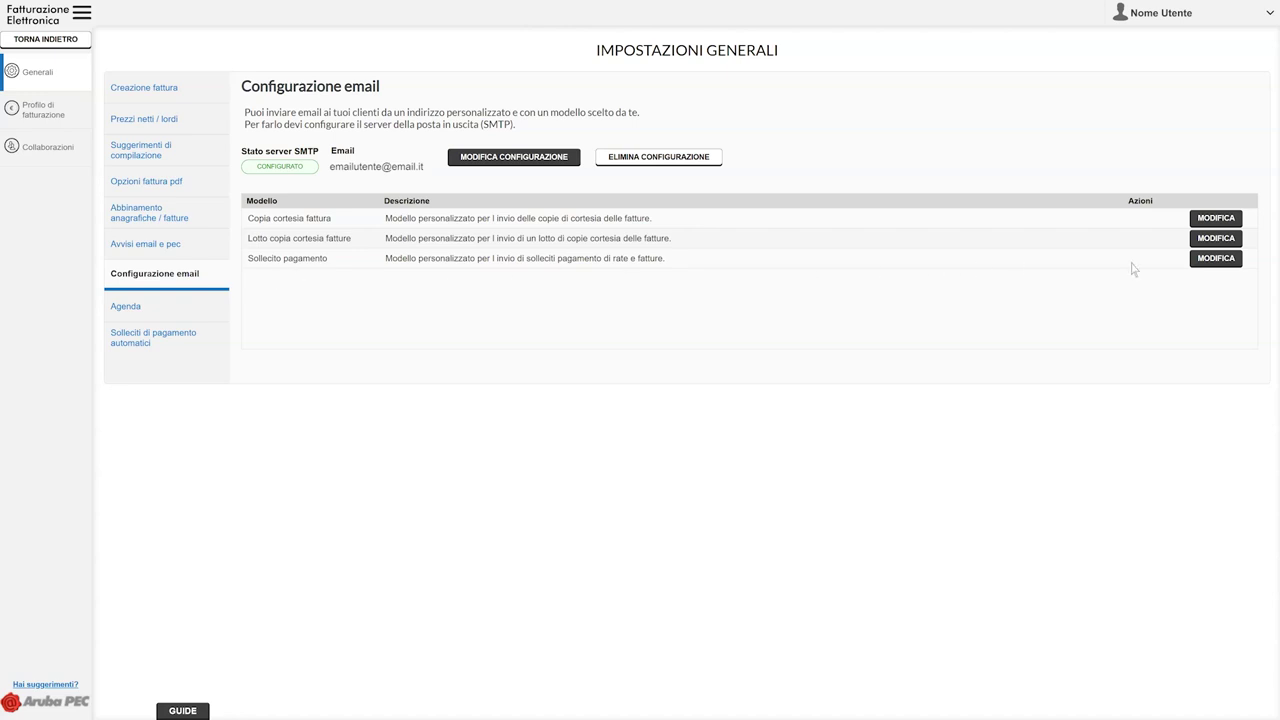
left_click(1216, 258)
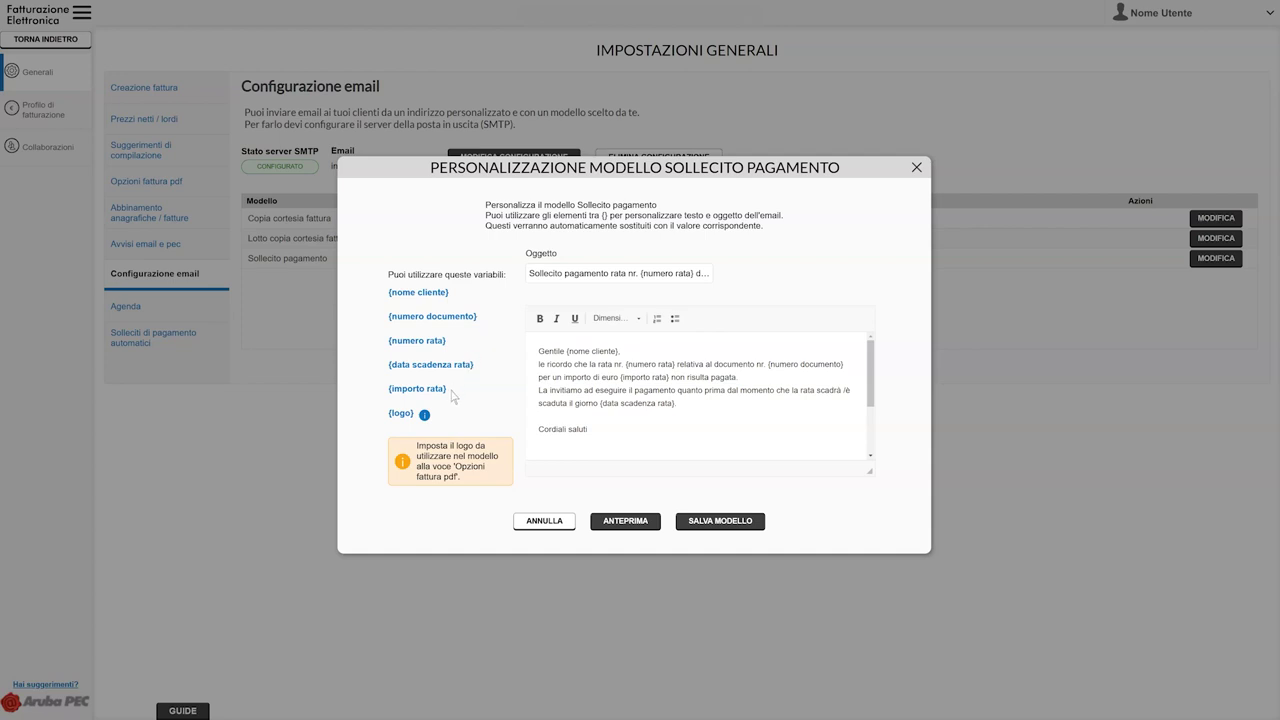
left_click(626, 522)
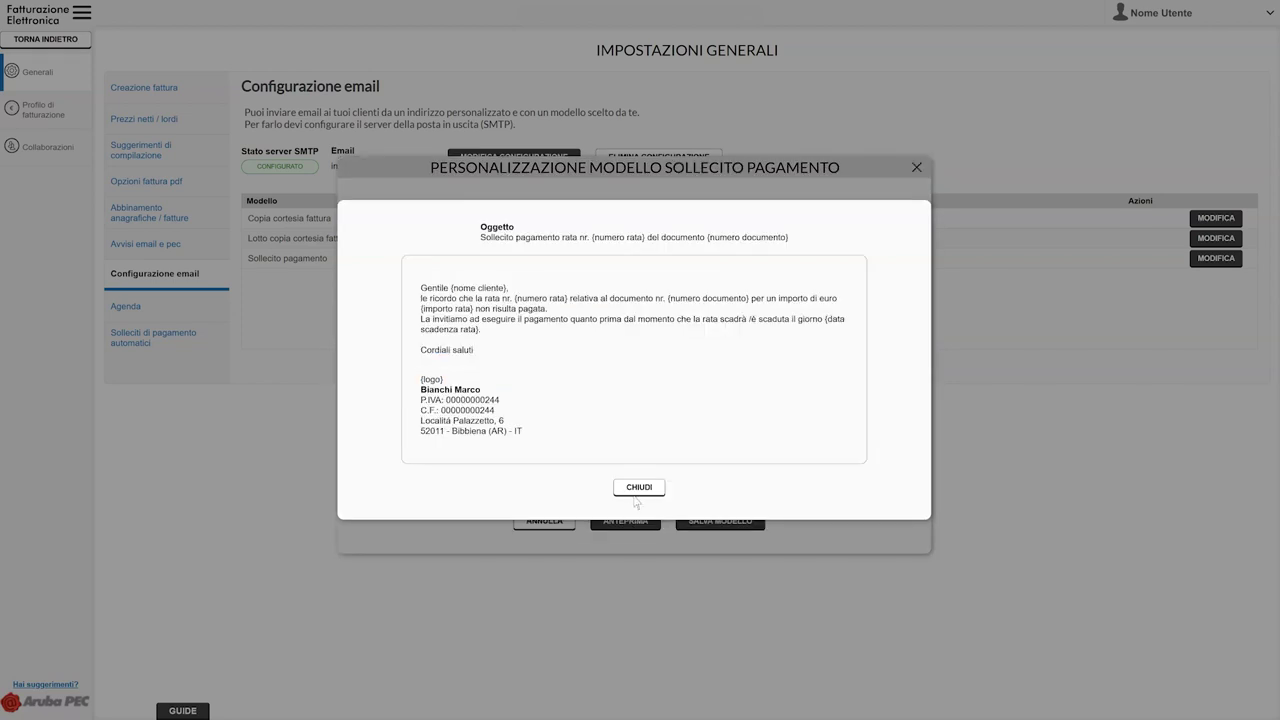
left_click(638, 488)
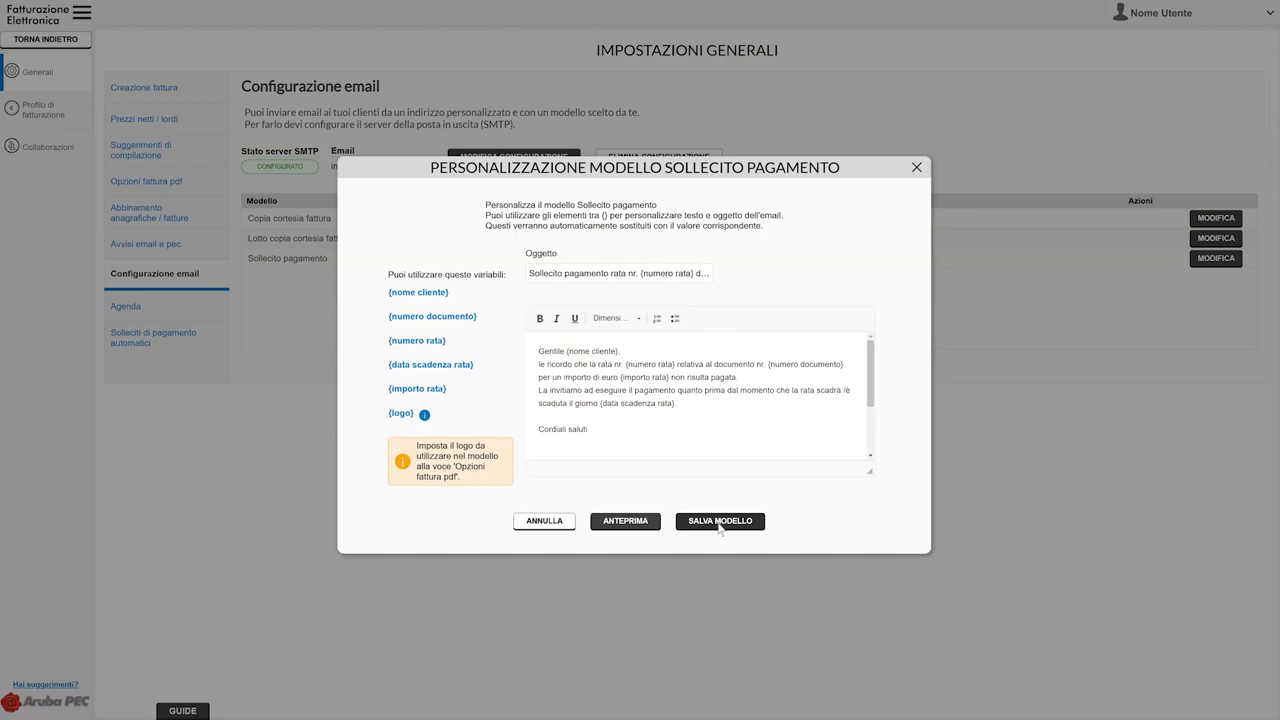
left_click(720, 523)
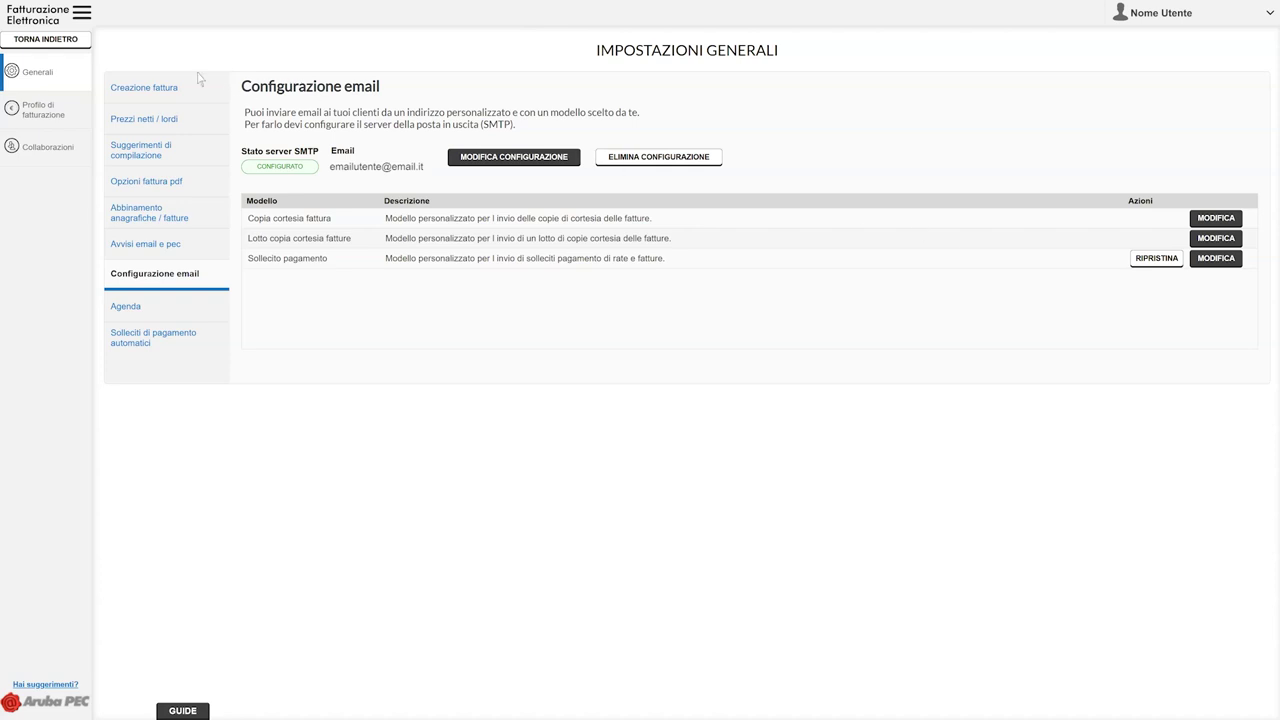
- Start a payment reminder for instalment 2 of AZIENDA B's sent invoice
left_click(50, 43)
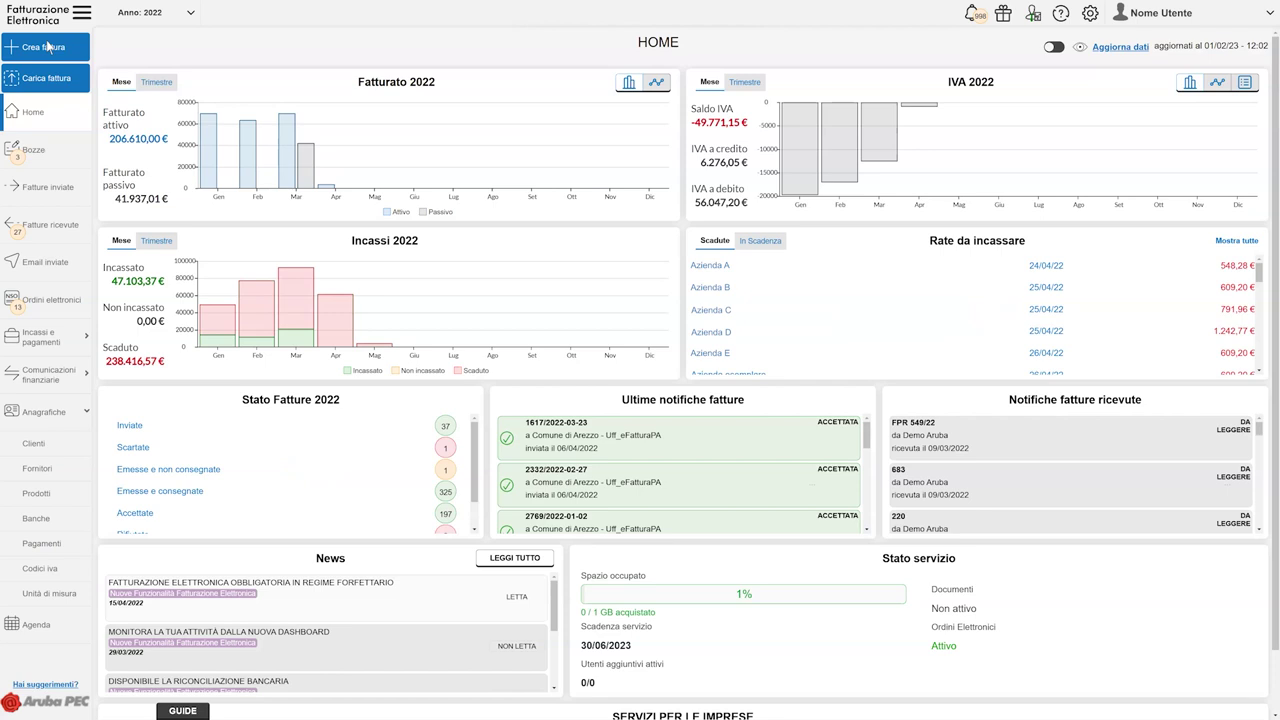
left_click(55, 193)
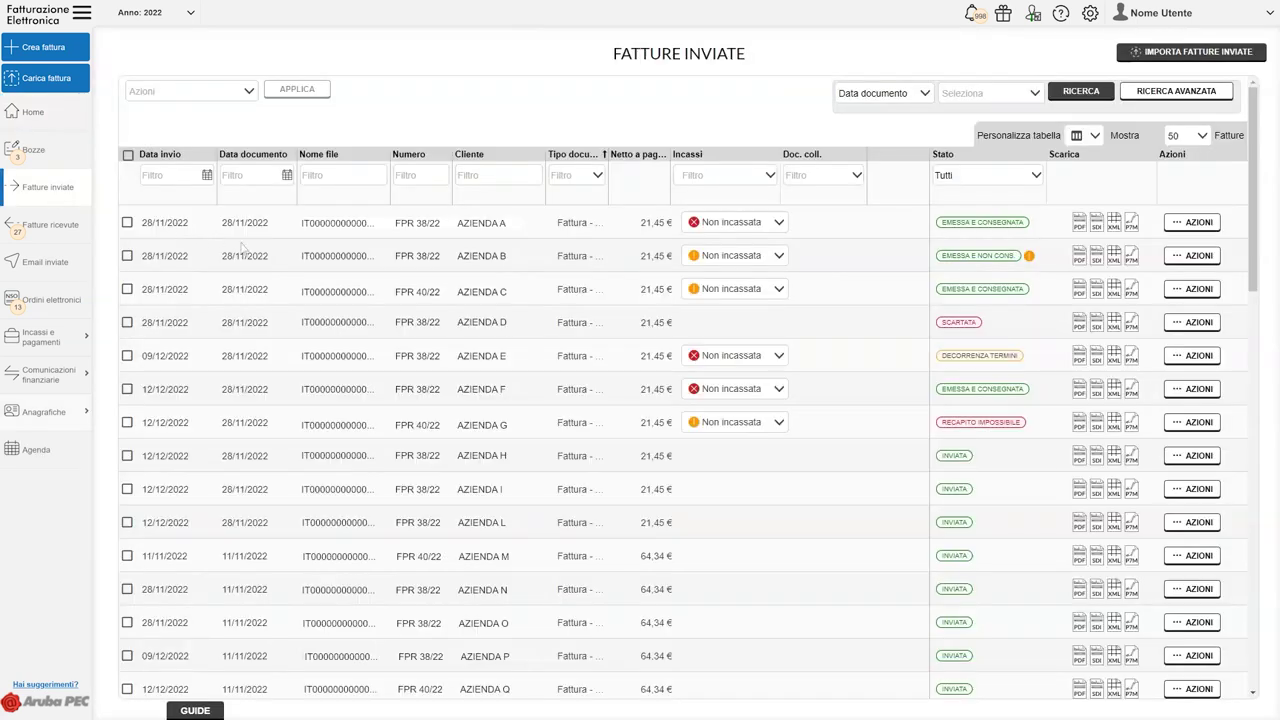
left_click(288, 258)
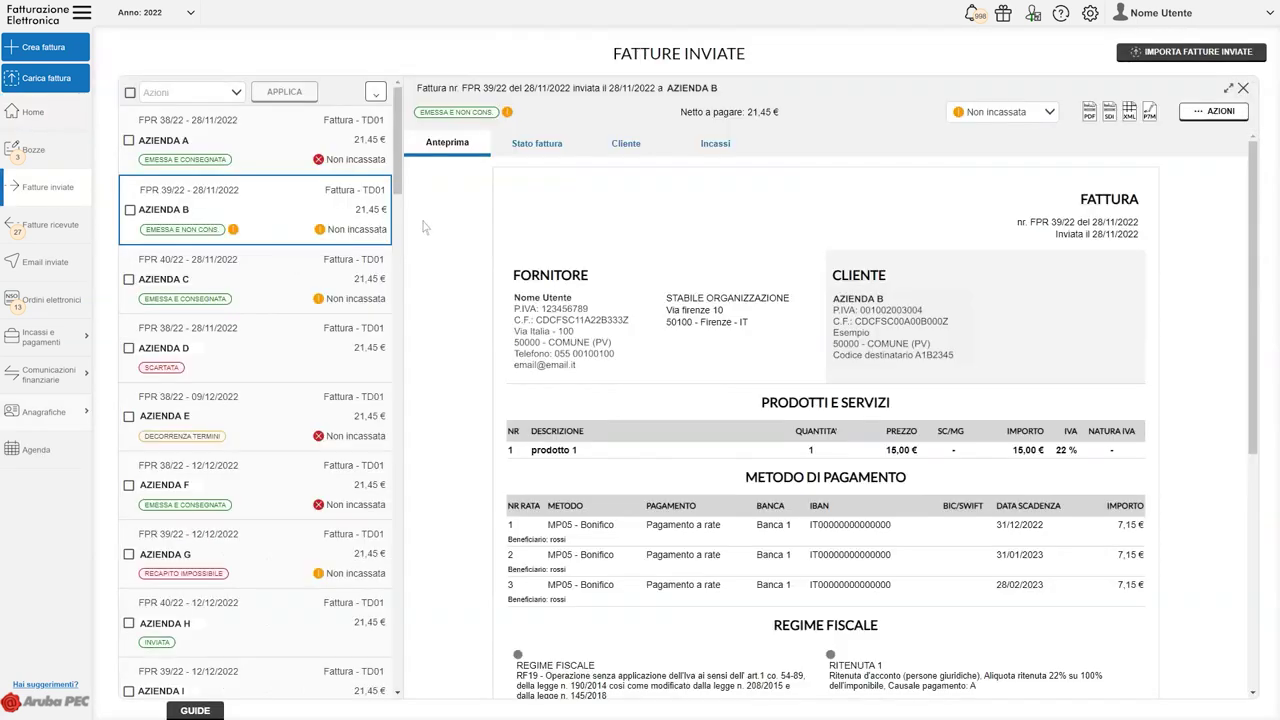
left_click(716, 145)
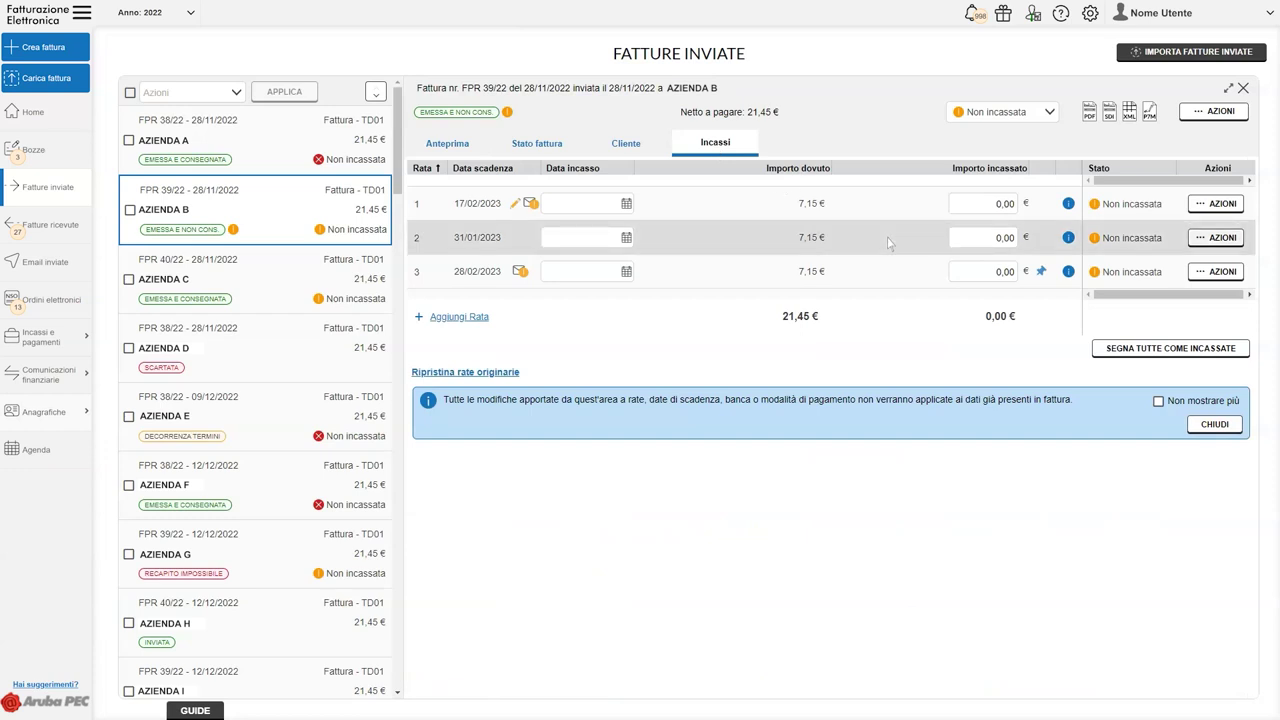
left_click(1207, 238)
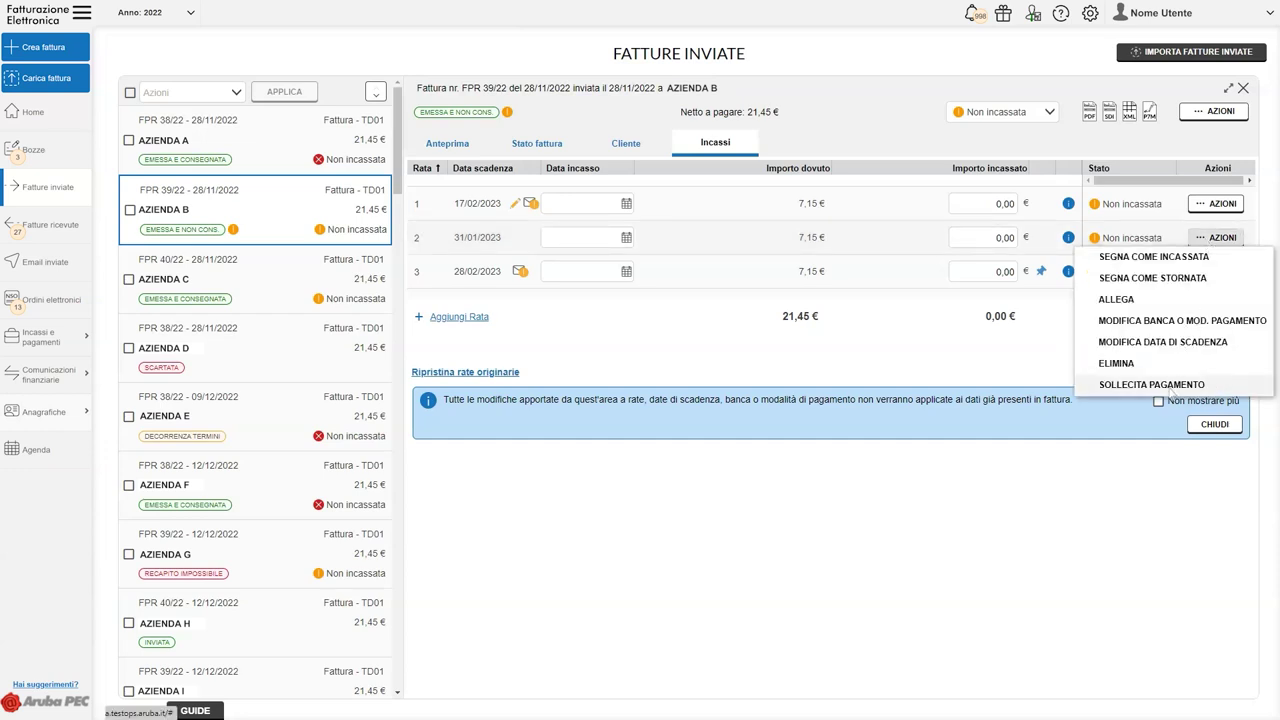
left_click(1170, 386)
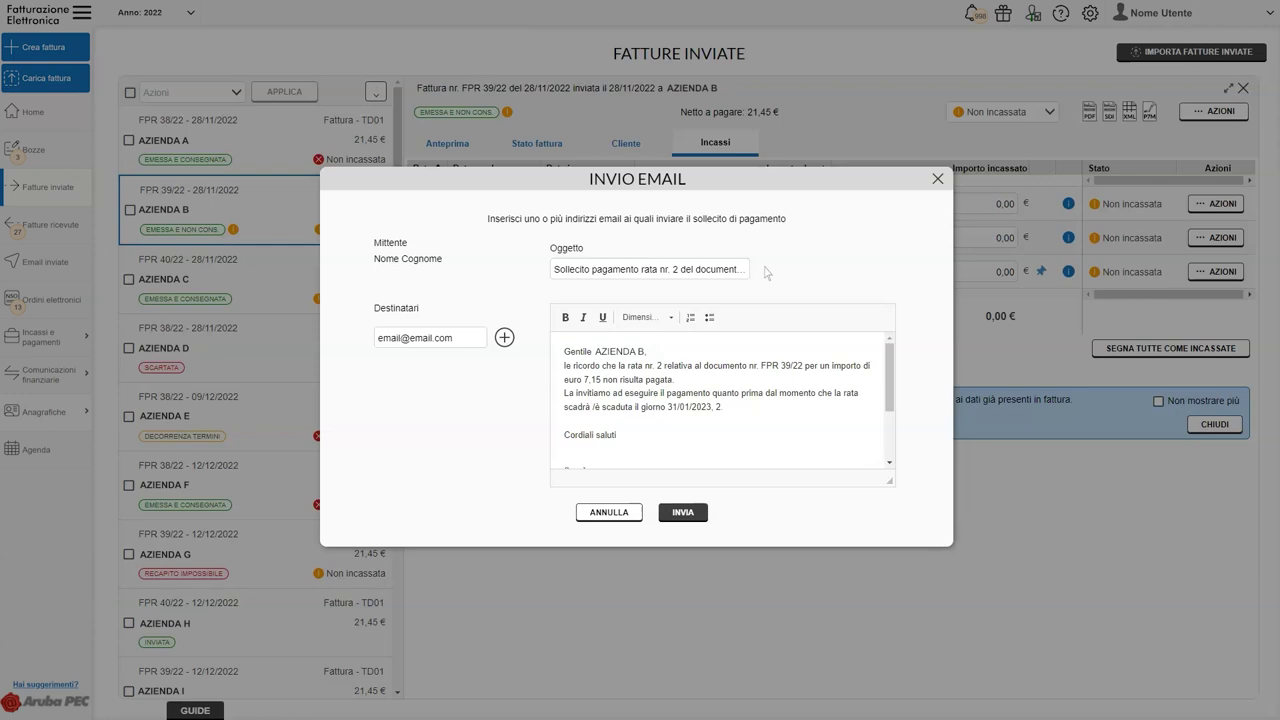
- Add a second recipient's email address to the payment reminder and send it
left_click(505, 338)
left_click(449, 396)
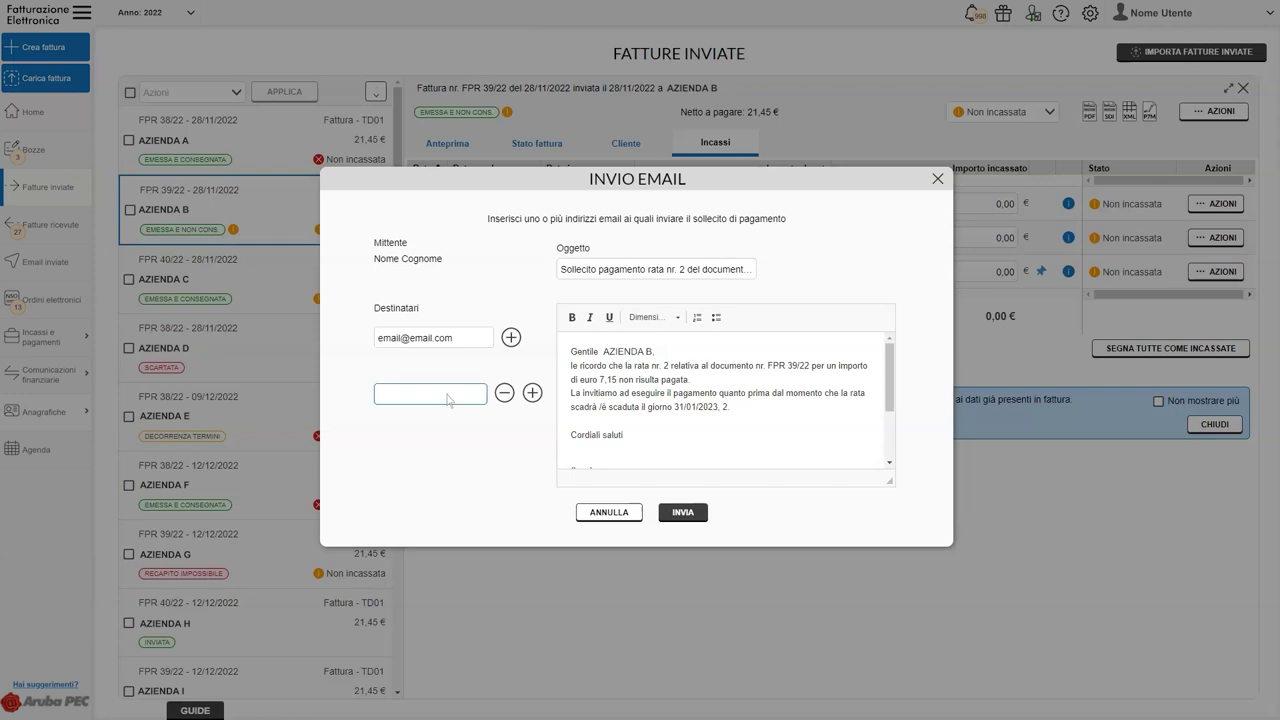
type("email@email.it")
left_click(683, 515)
left_click(636, 407)
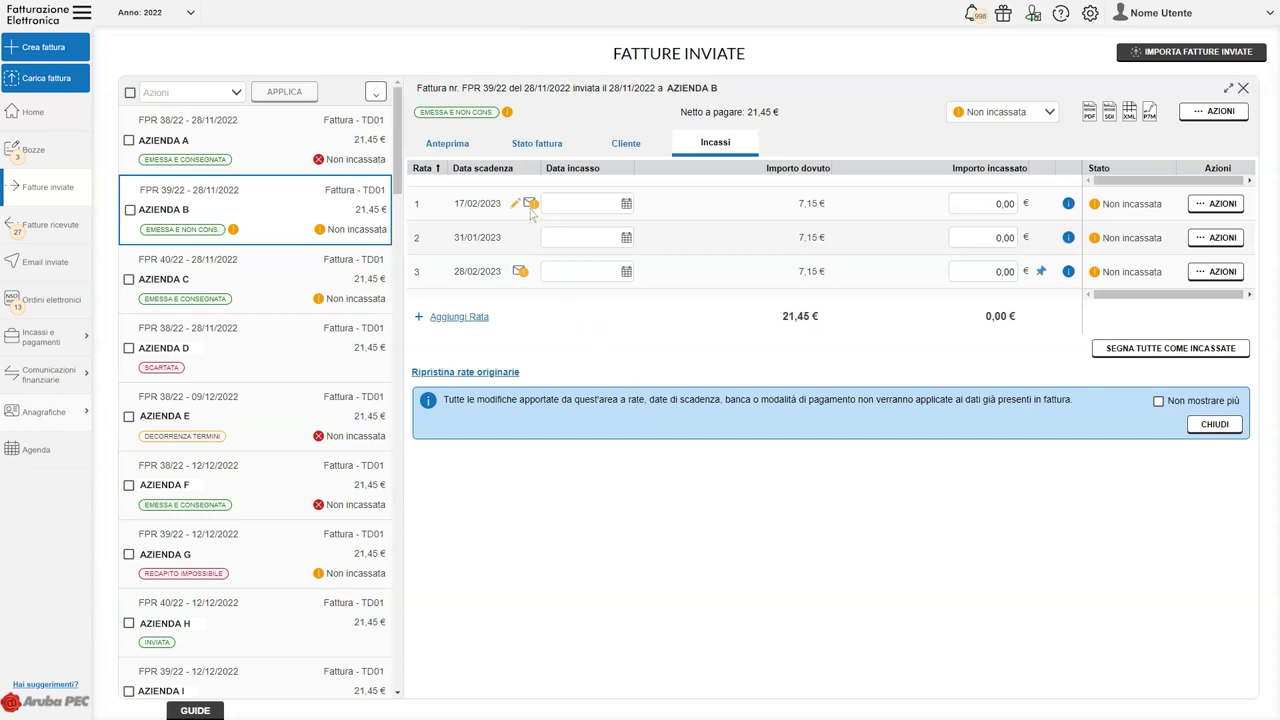
- Open the Scadenzario to view the uncollected instalments and their reminder markers
mouse_move(531, 211)
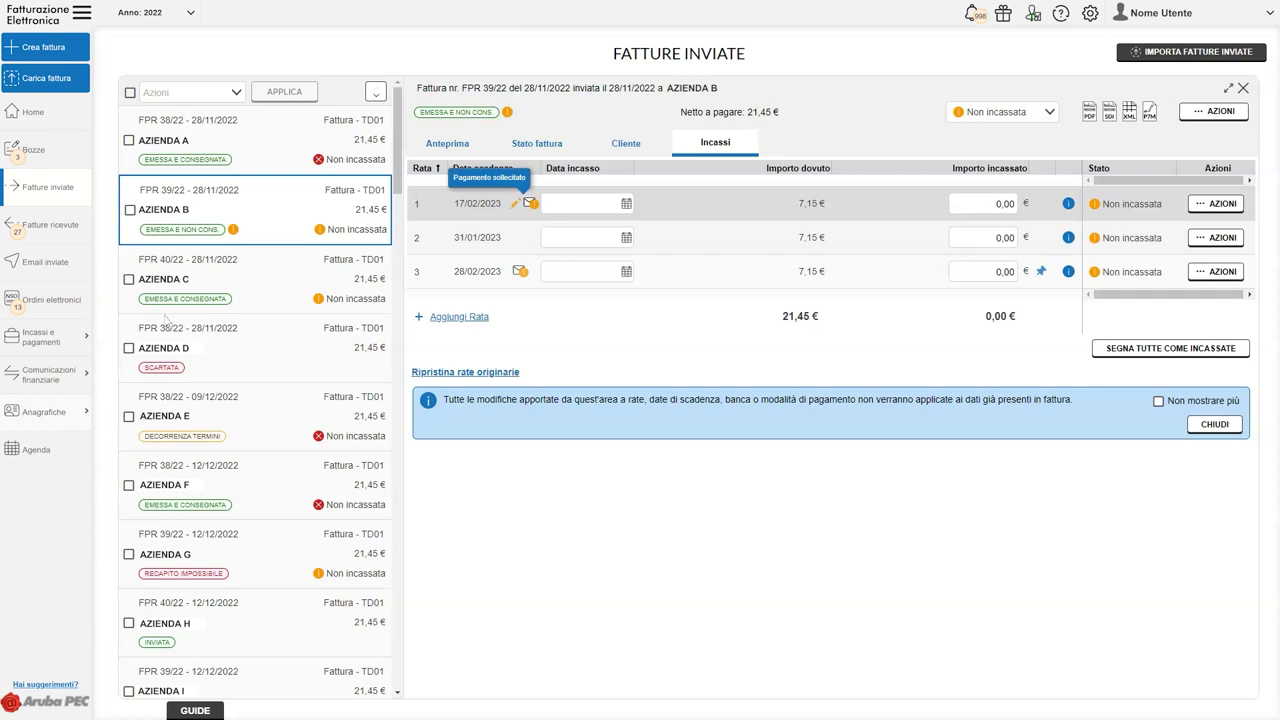
left_click(86, 340)
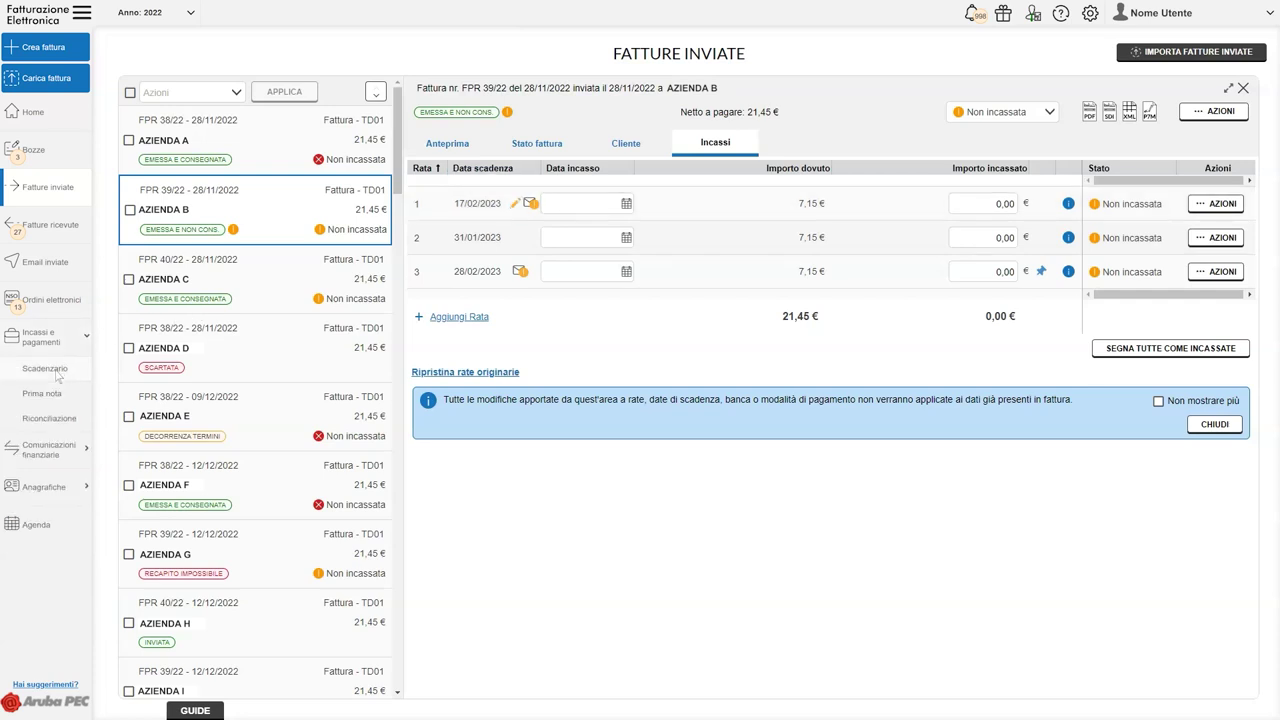
left_click(45, 369)
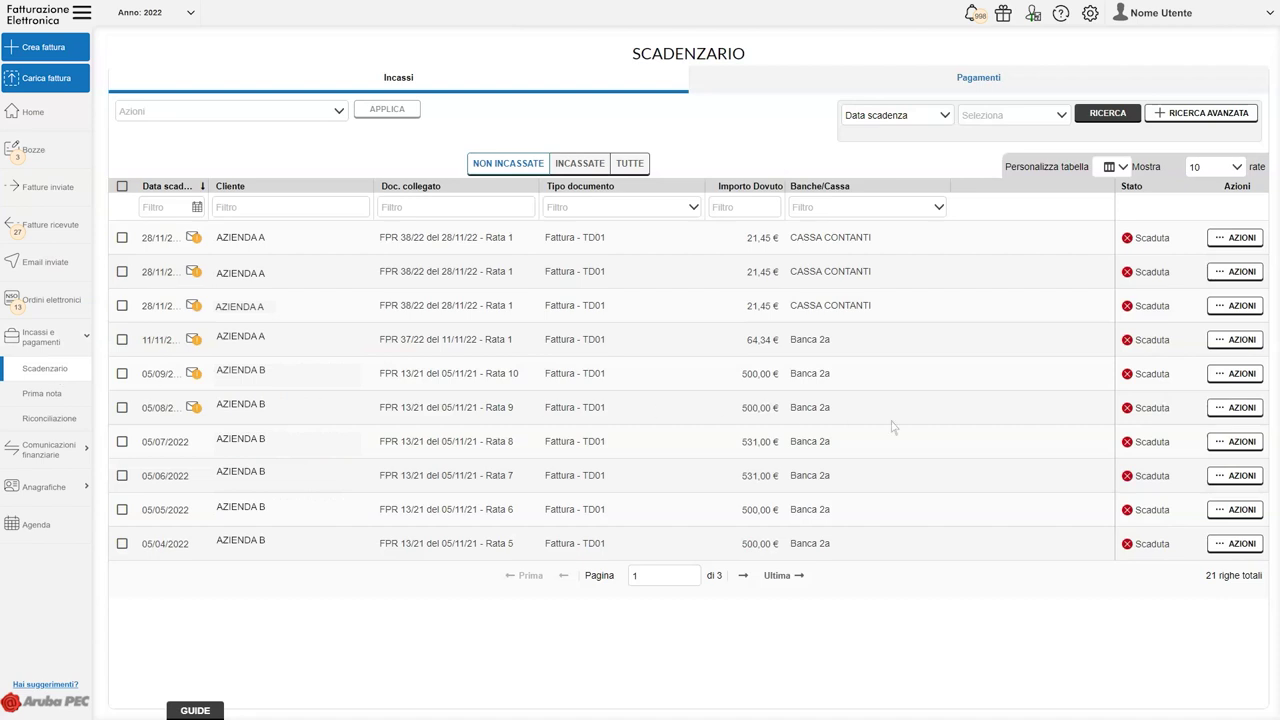
- Select AZIENDA B's uncollected instalments 8 and 7 in the Scadenzario and apply the Invia sollecito action to them
left_click(1222, 442)
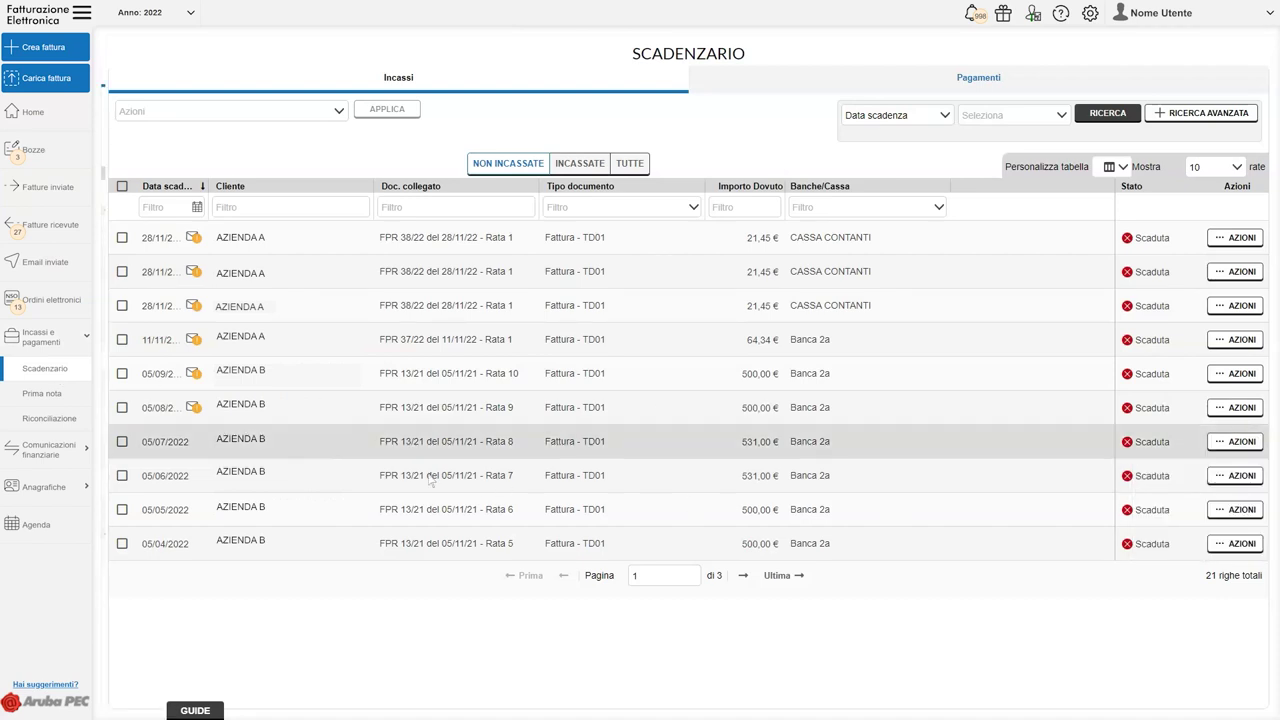
left_click(122, 441)
left_click(122, 511)
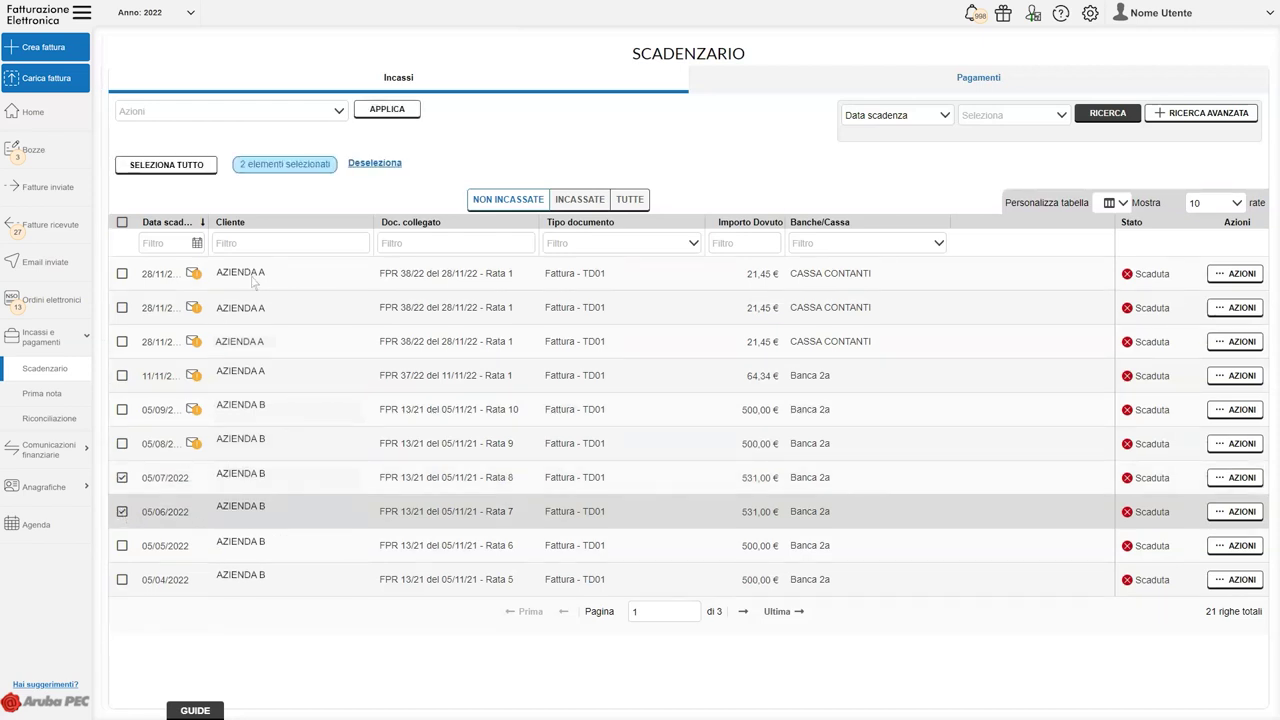
left_click(339, 112)
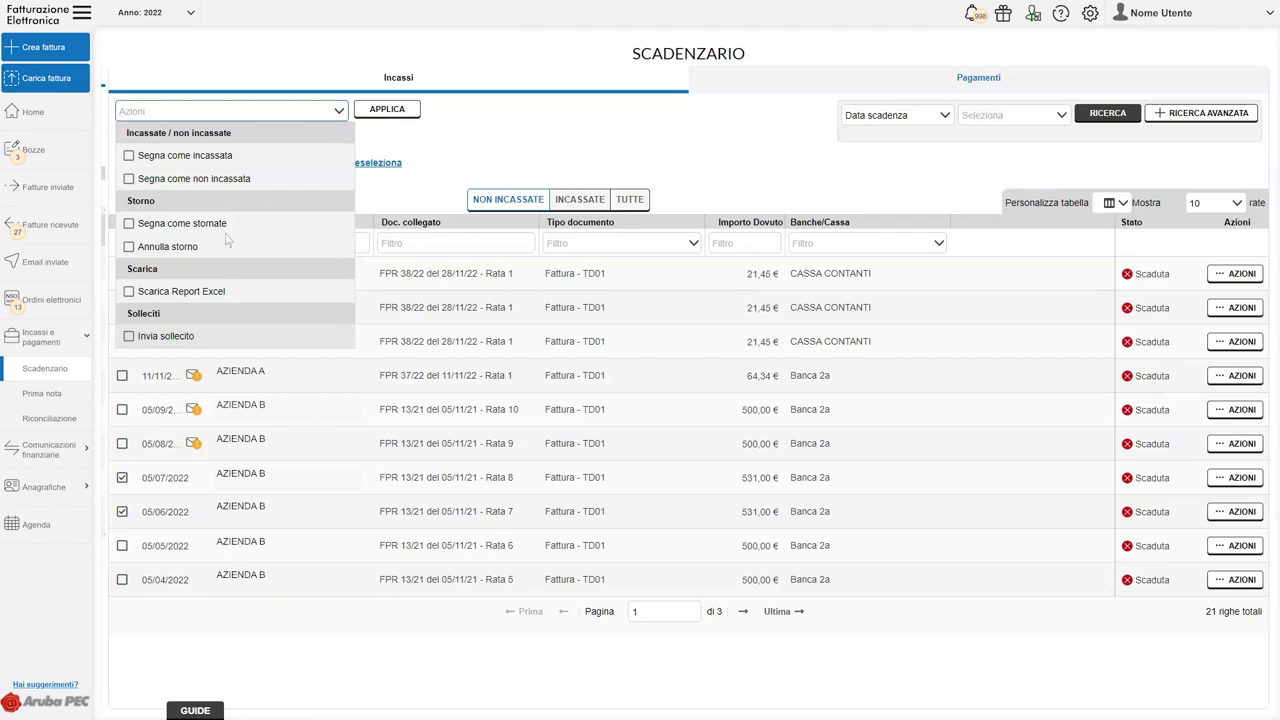
left_click(130, 338)
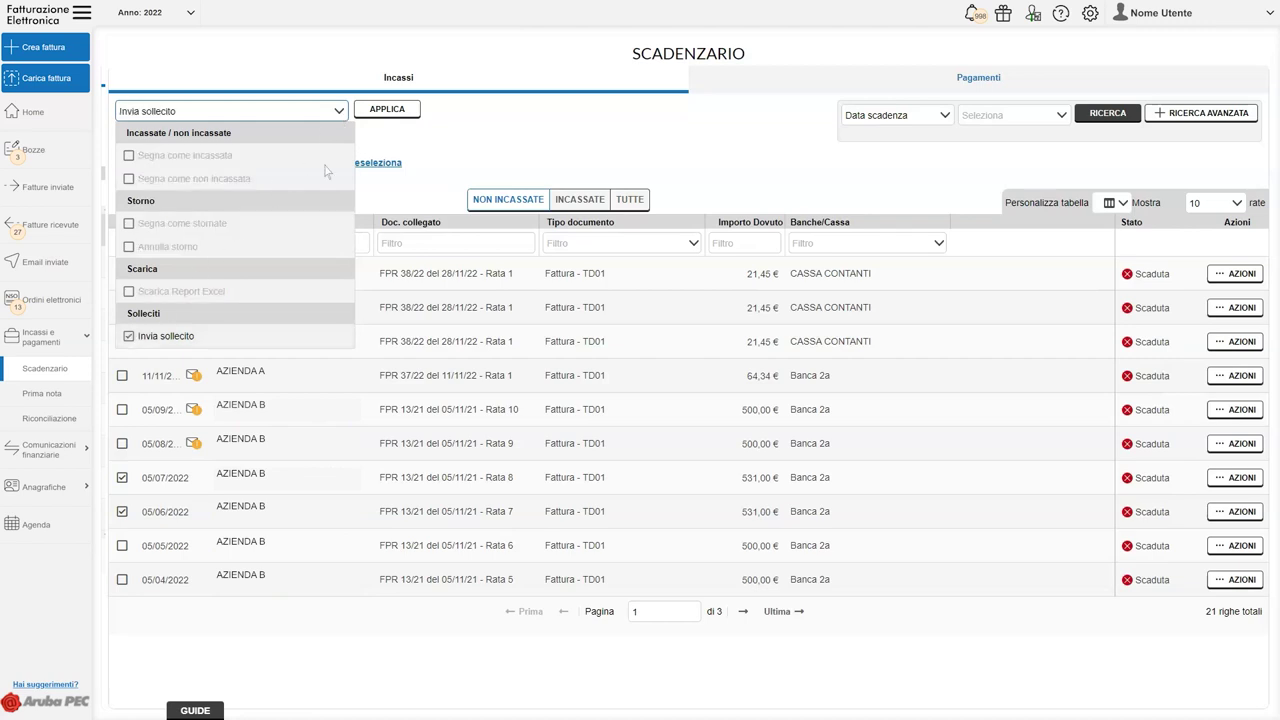
left_click(390, 116)
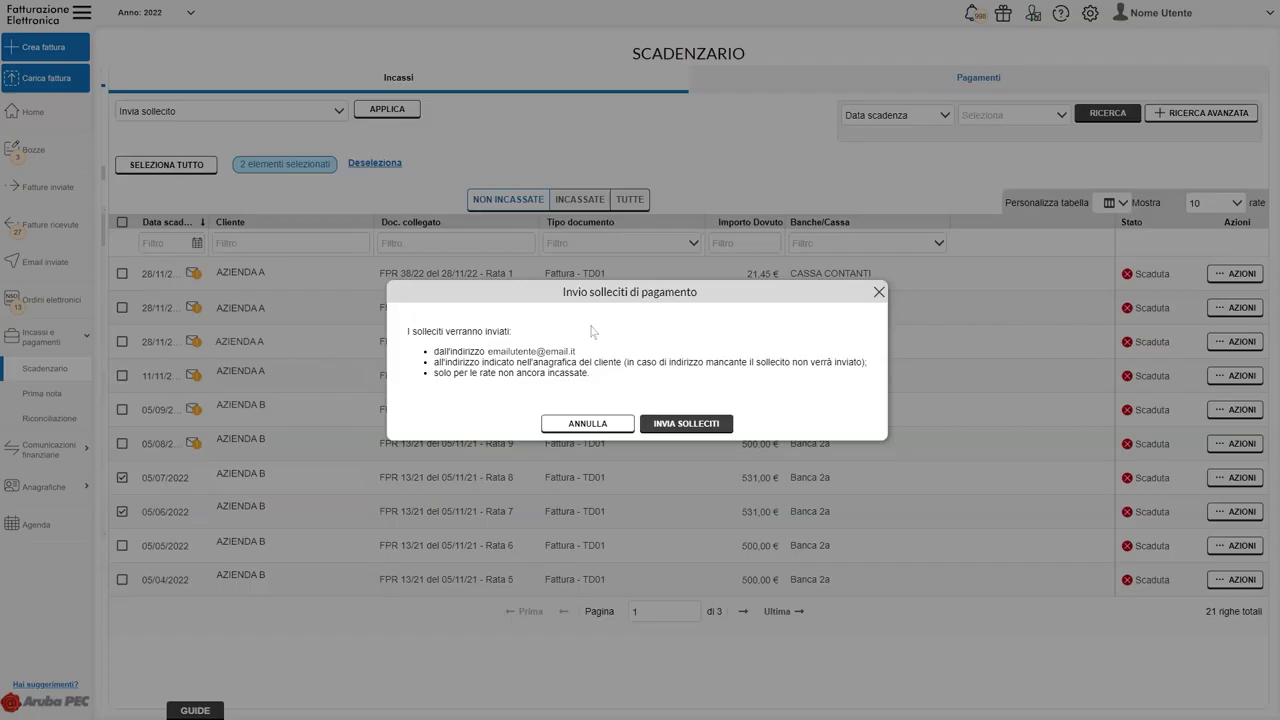
- Confirm the bulk reminder's sender and email text, and send the payment reminders for both selected instalments
left_click(685, 426)
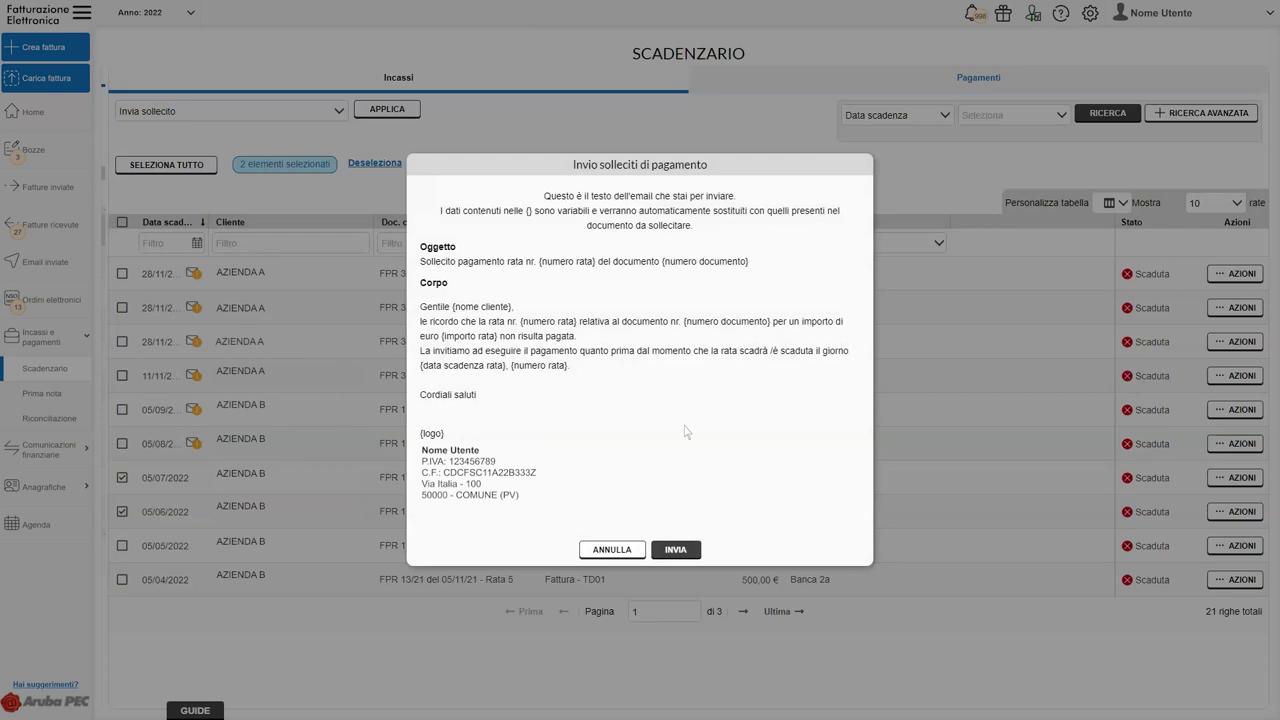
left_click(677, 552)
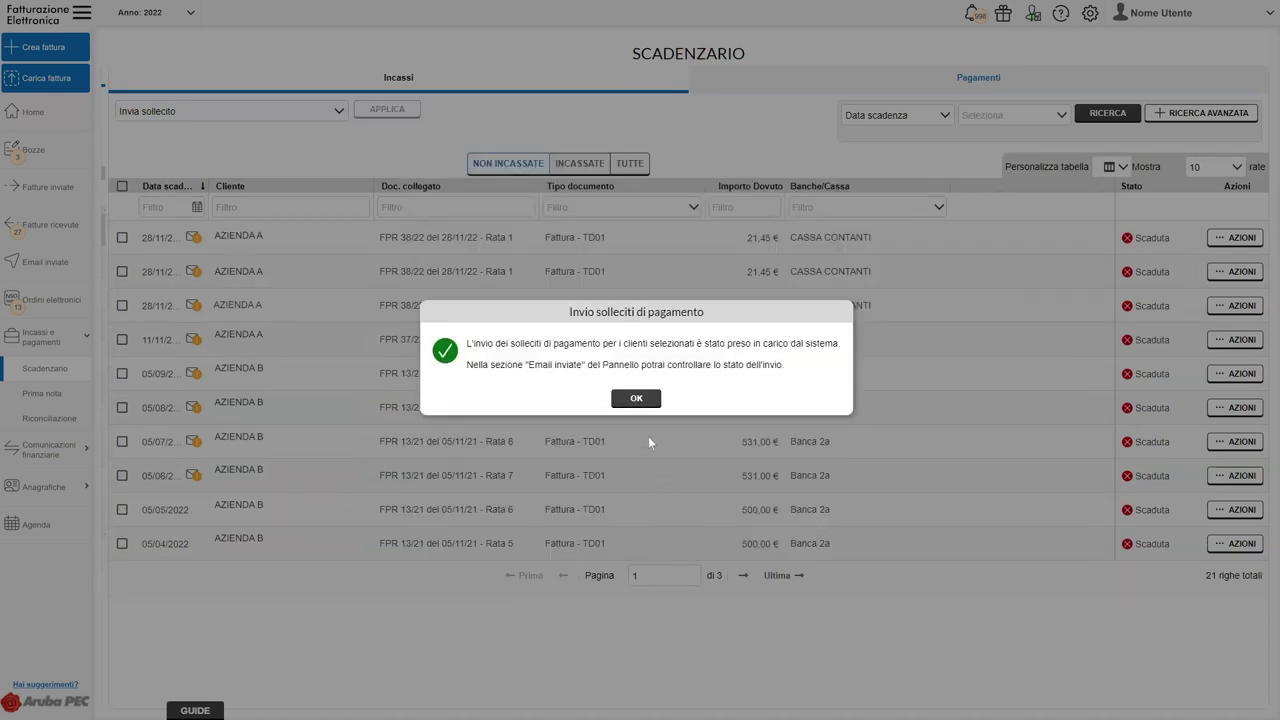
left_click(637, 399)
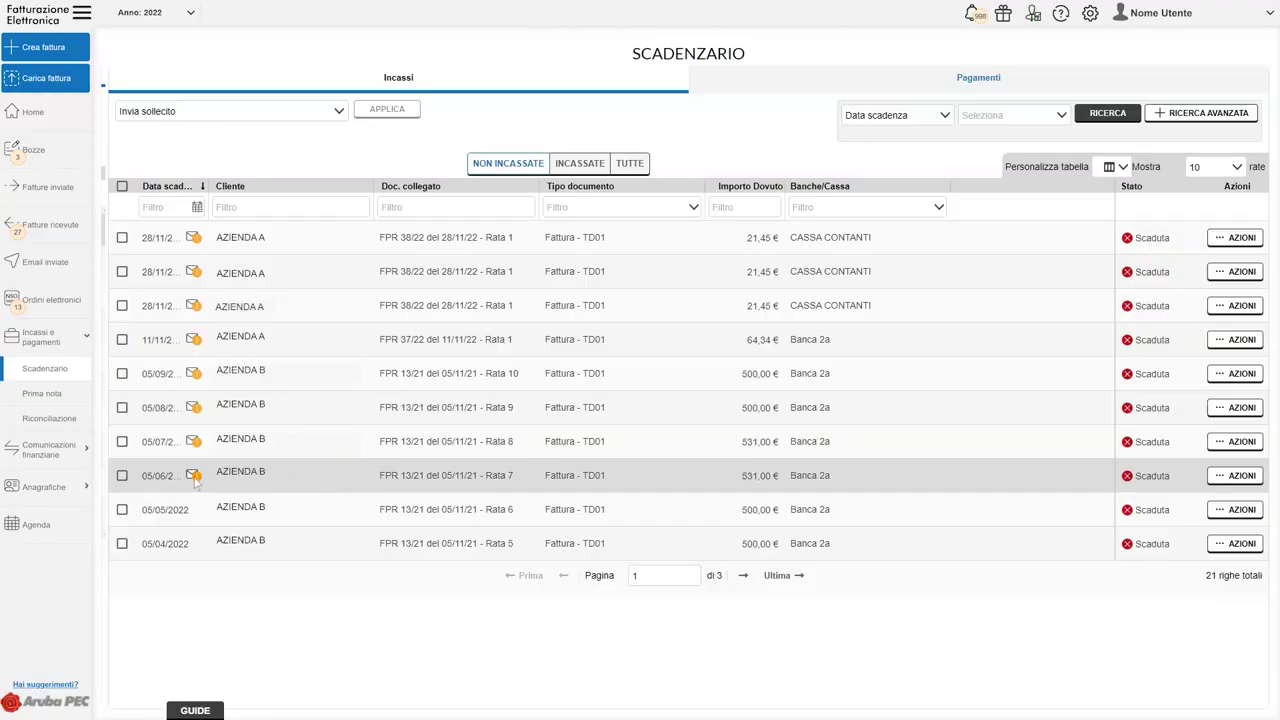
- Open the Email inviate section to check the sending status of the payment reminders
mouse_move(196, 481)
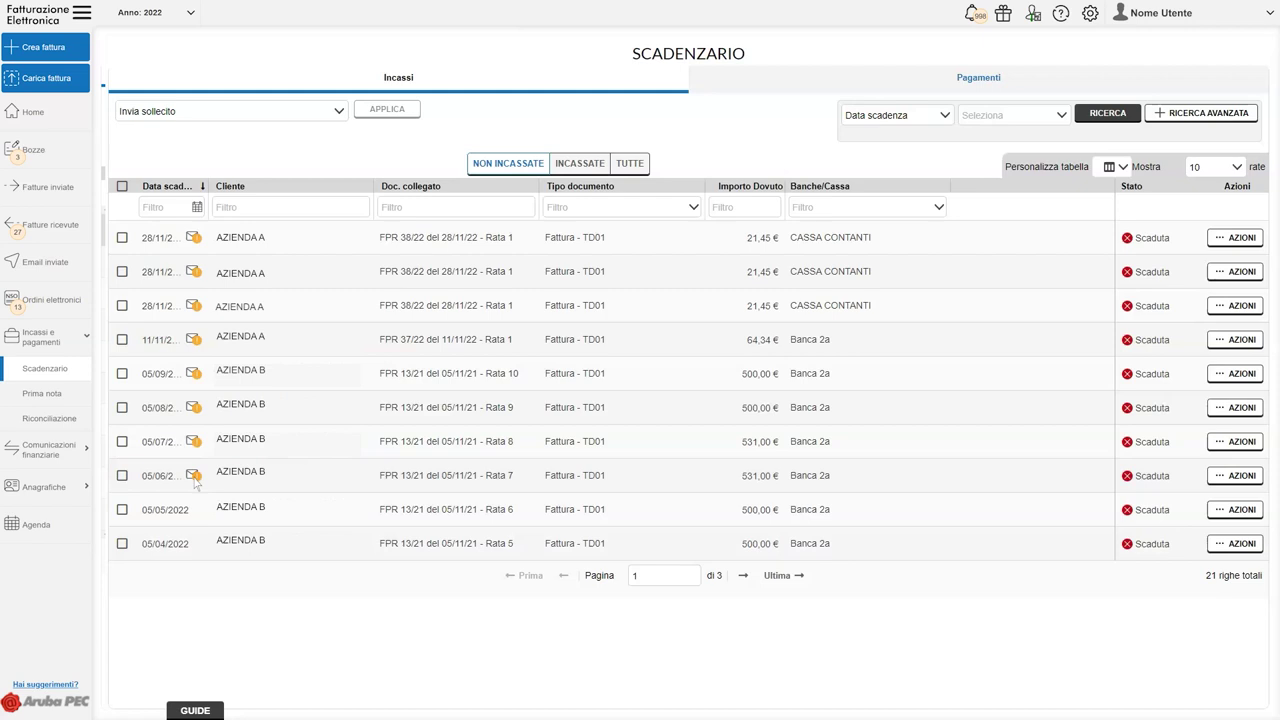
left_click(55, 270)
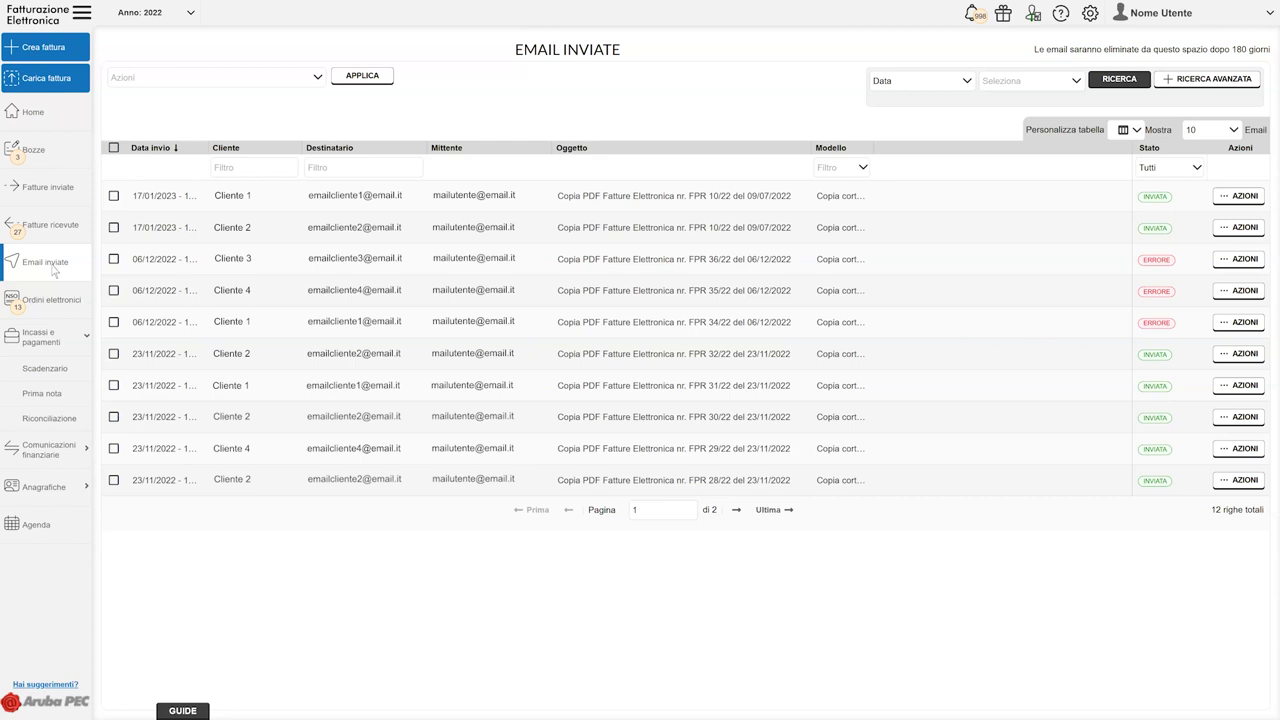